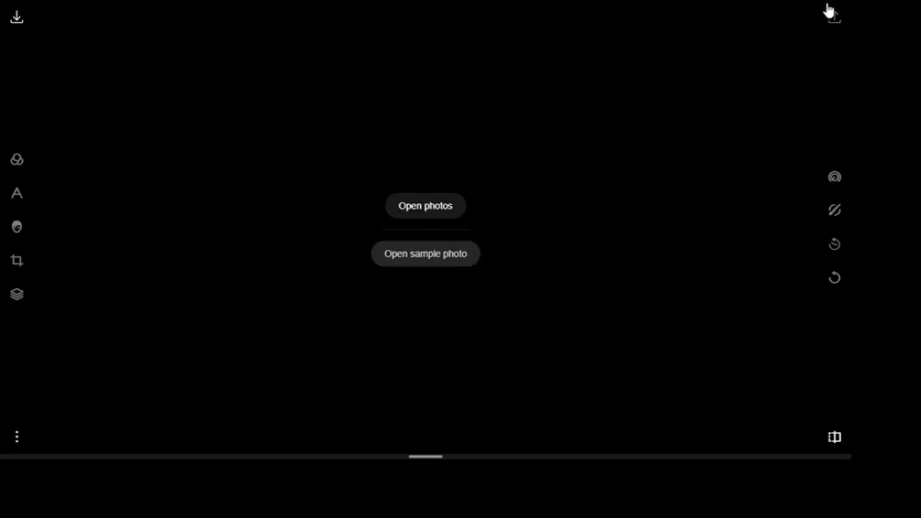
# Step: Preview the M5 and M7 filters of the 90s - Modern Film set on the photo and apply M4 at strength 100
pyautogui.click(812, 2)
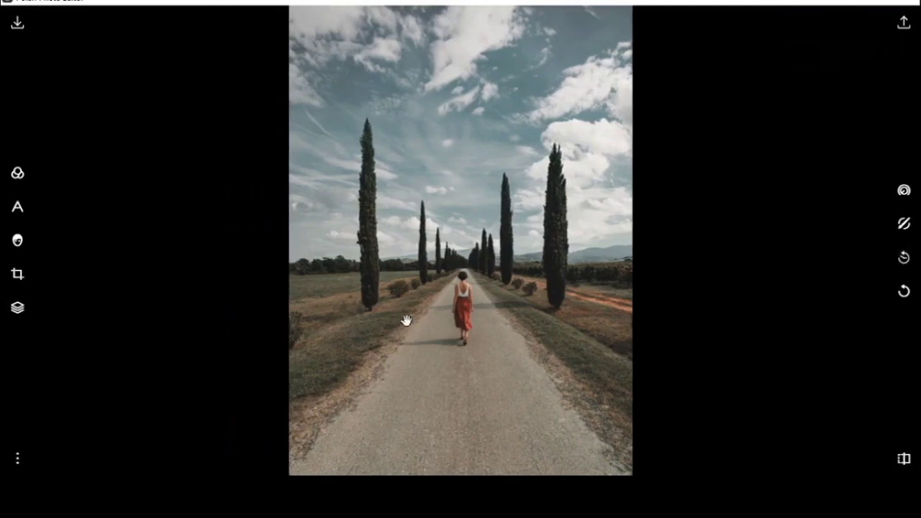
pyautogui.click(18, 176)
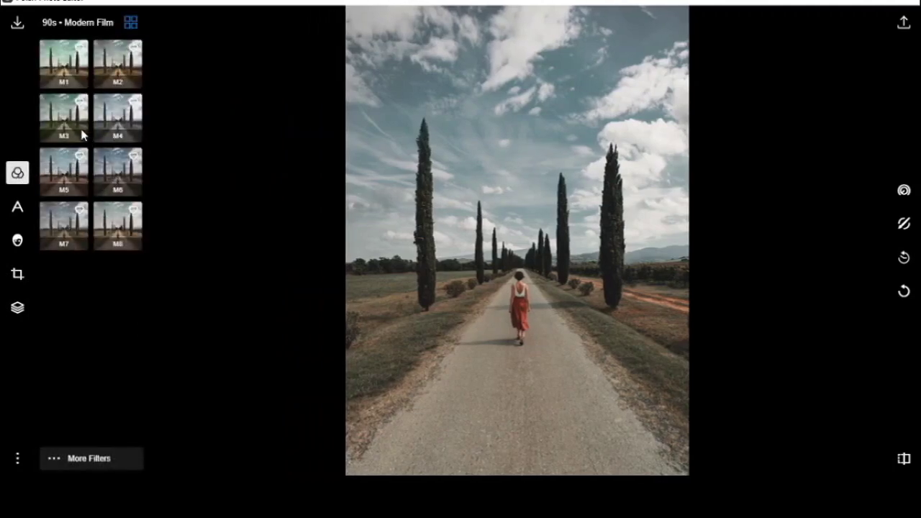
pyautogui.click(115, 135)
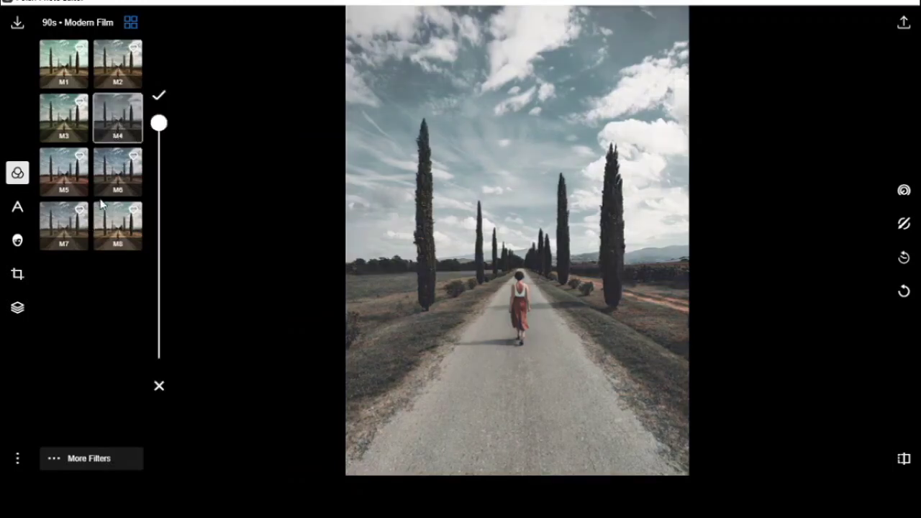
pyautogui.click(57, 183)
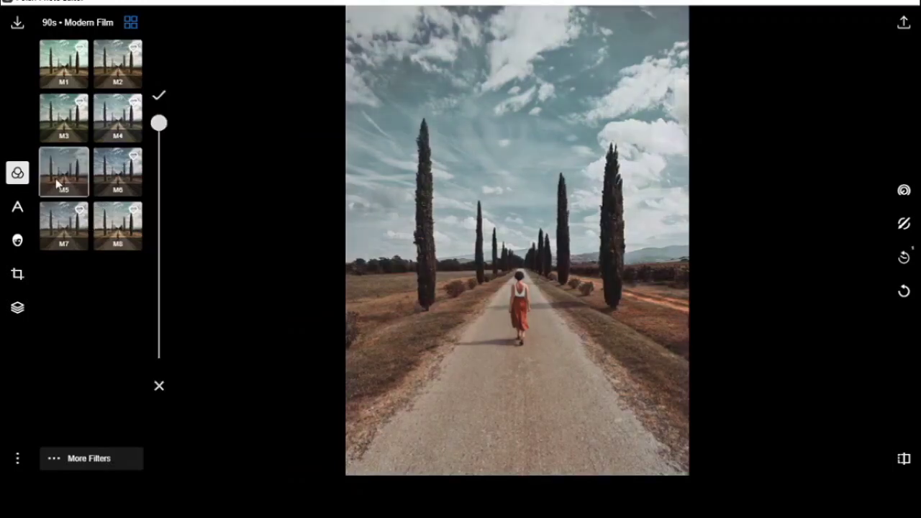
pyautogui.click(73, 226)
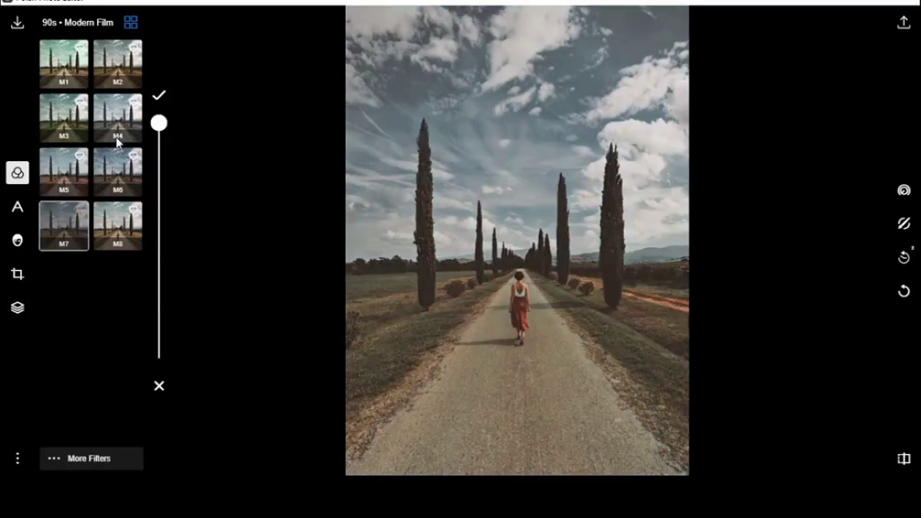
pyautogui.click(116, 130)
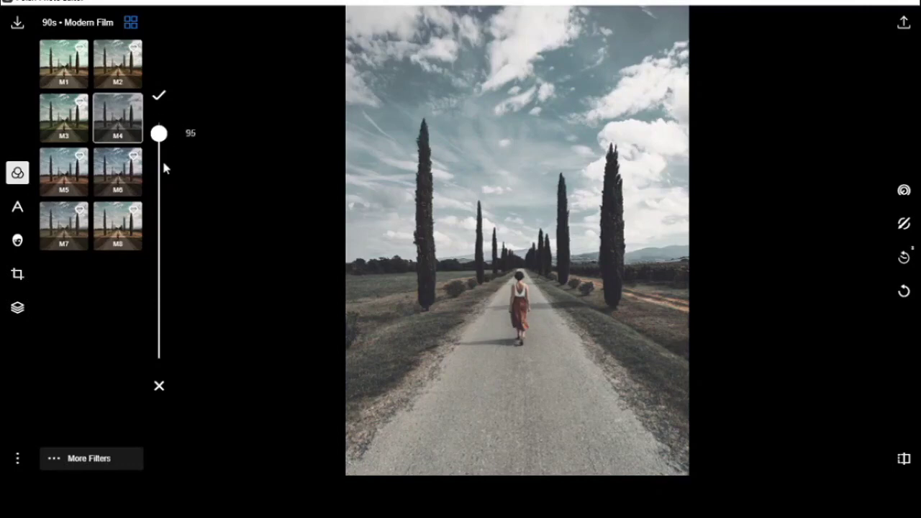
pyautogui.moveTo(164, 167); pyautogui.dragTo(164, 124)
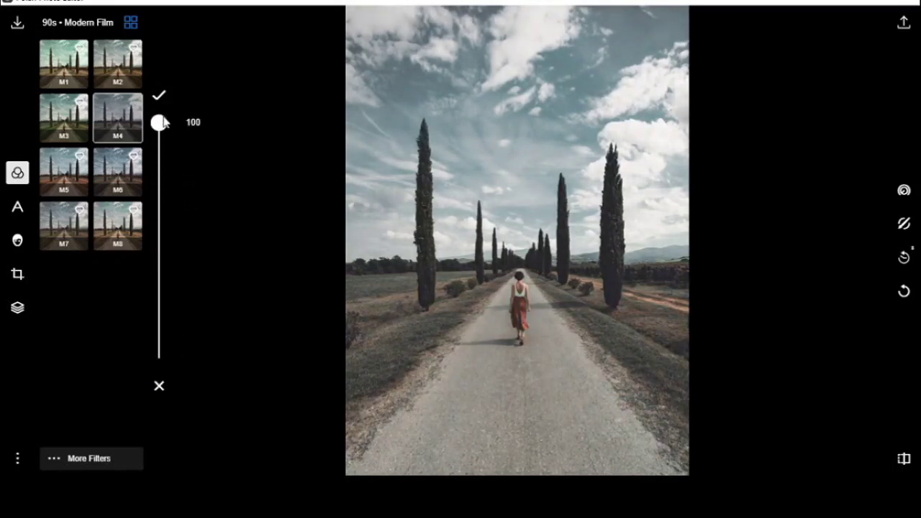
pyautogui.click(159, 95)
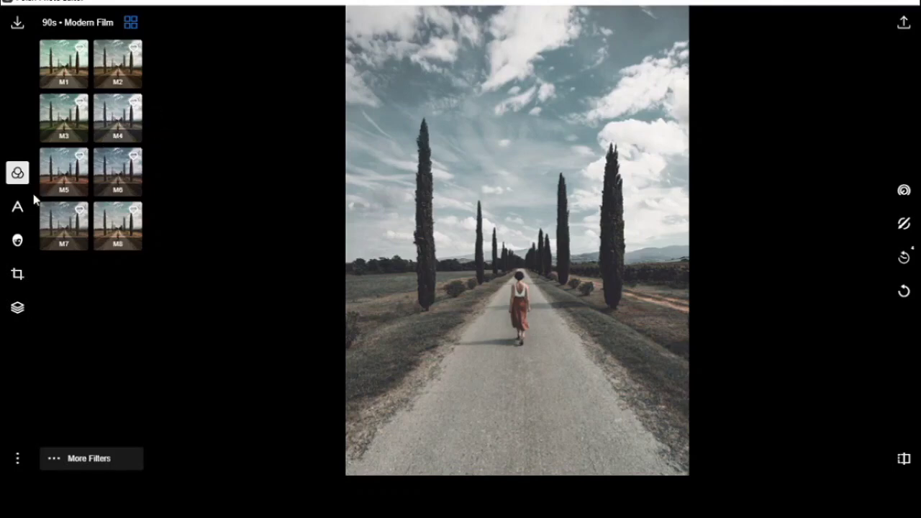
# Step: Add a text reading "I like cheese" and move it up into the sky between the tall cypresses
pyautogui.click(21, 208)
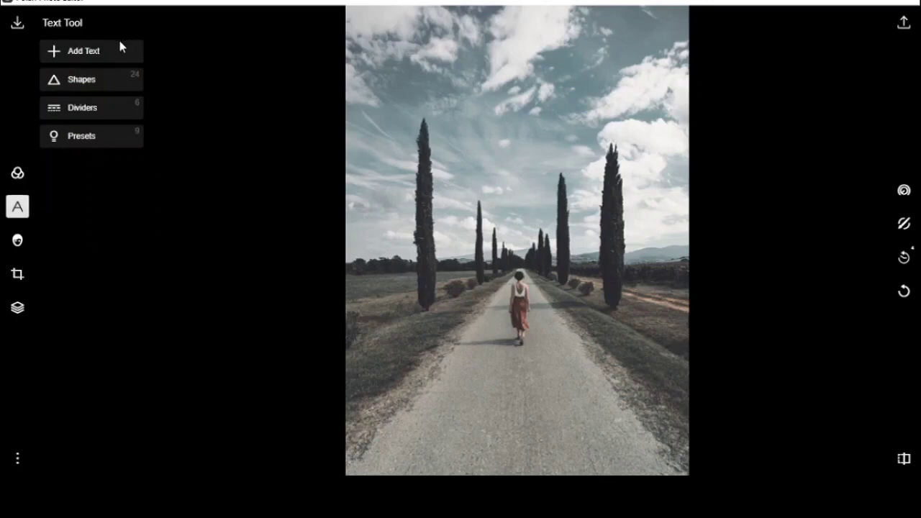
pyautogui.click(117, 54)
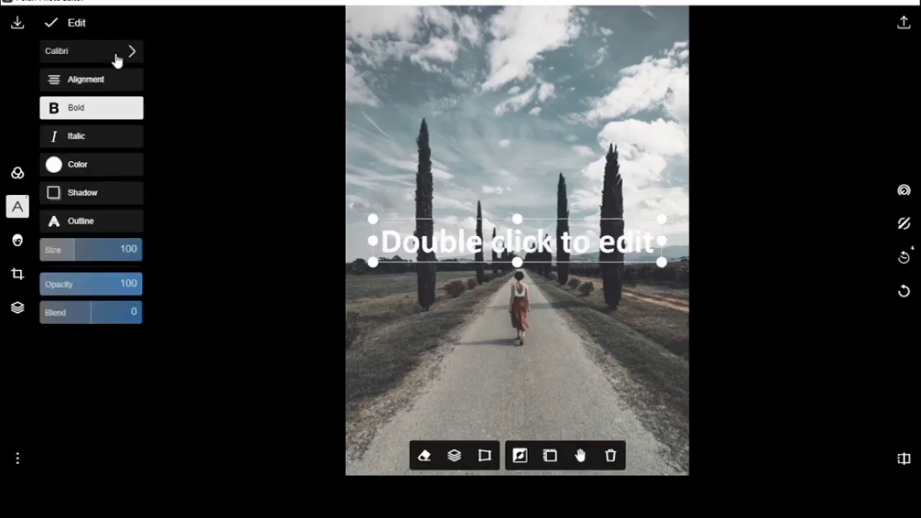
pyautogui.doubleClick(533, 248)
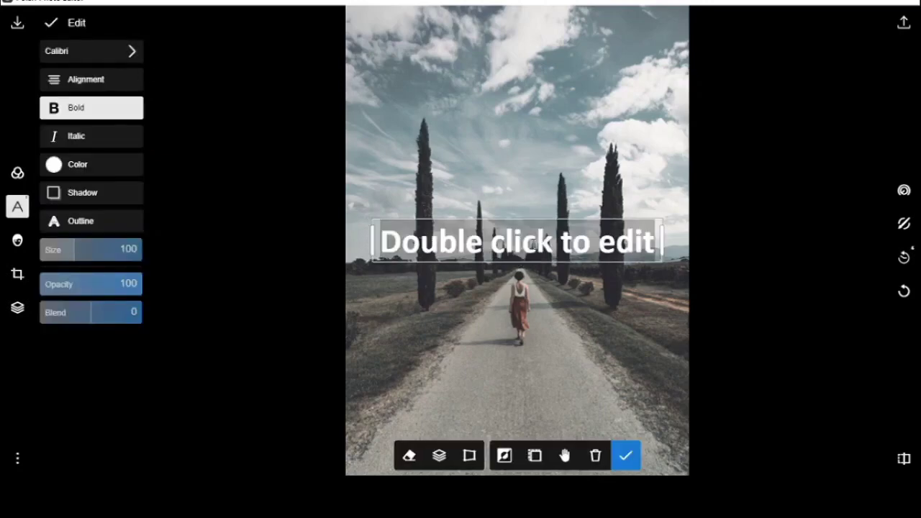
pyautogui.hotkey('ctrl', 'a')
pyautogui.press('BackSpace')
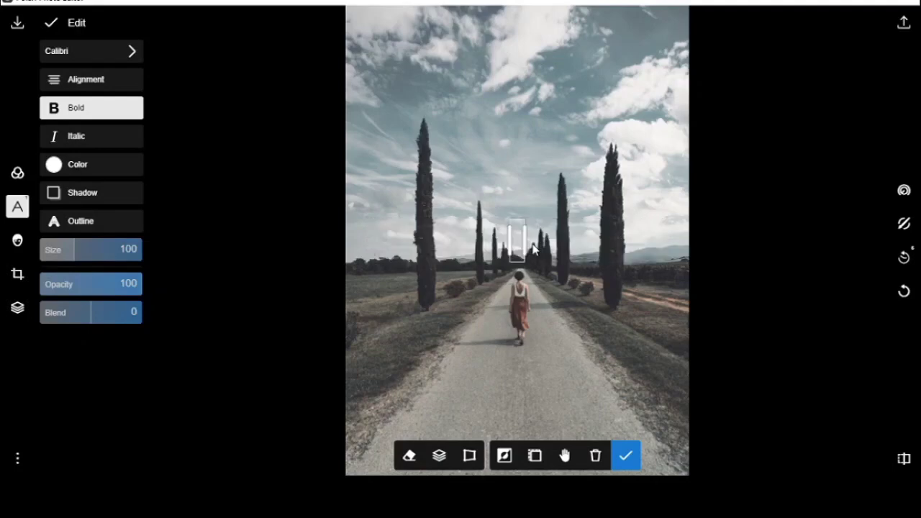
pyautogui.write('I')
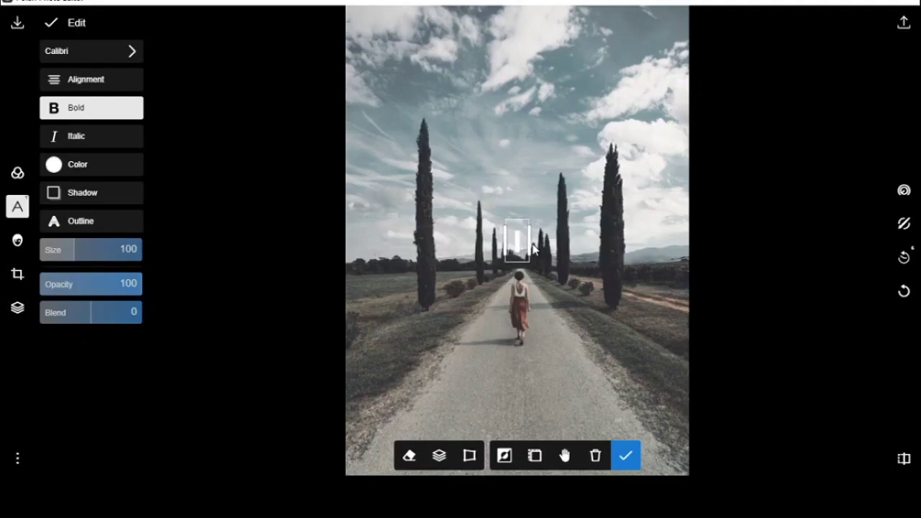
pyautogui.write(' like')
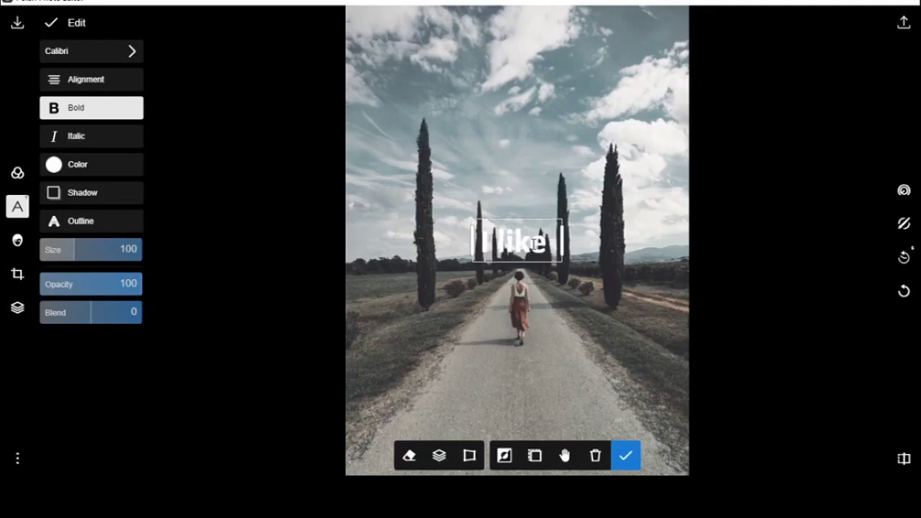
pyautogui.write(' cheese')
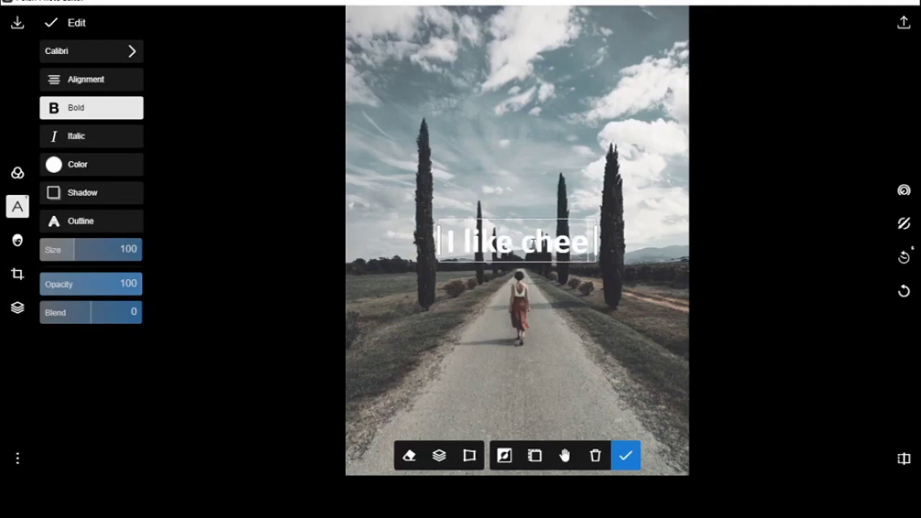
pyautogui.click(627, 456)
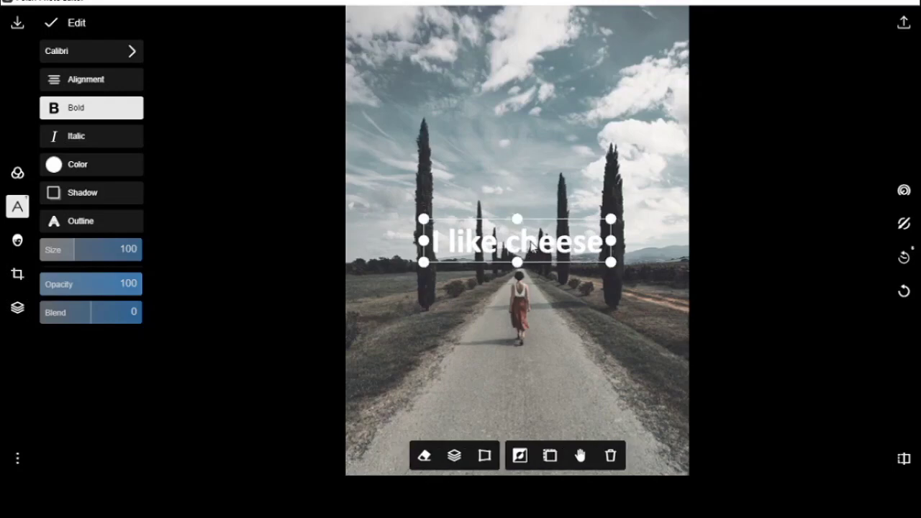
pyautogui.moveTo(531, 246); pyautogui.dragTo(533, 119)
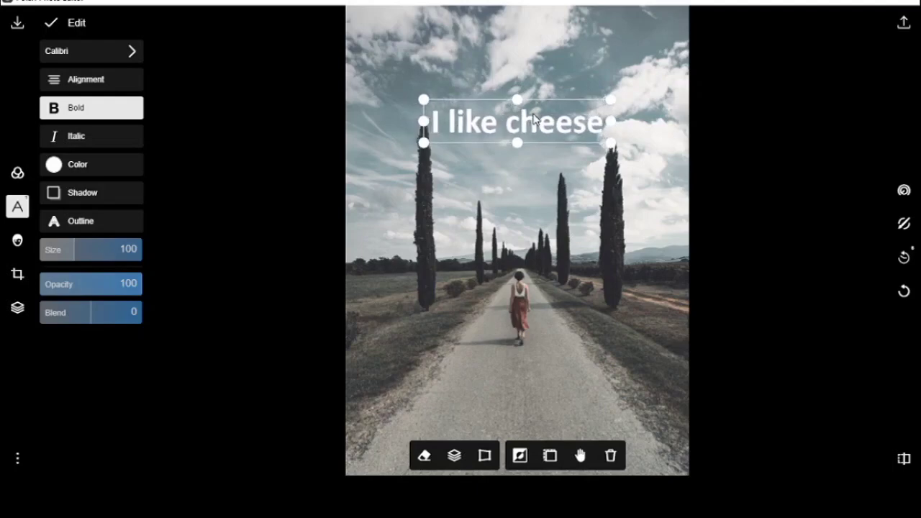
# Step: Recolor the "I like cheese" text to a light muted blue and move it close to the photo's upper edge
pyautogui.click(107, 164)
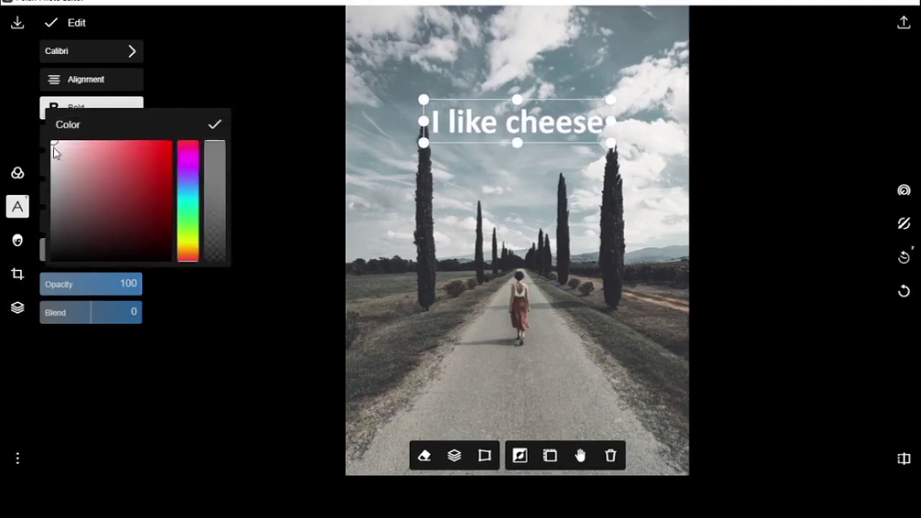
pyautogui.moveTo(63, 245); pyautogui.dragTo(49, 273)
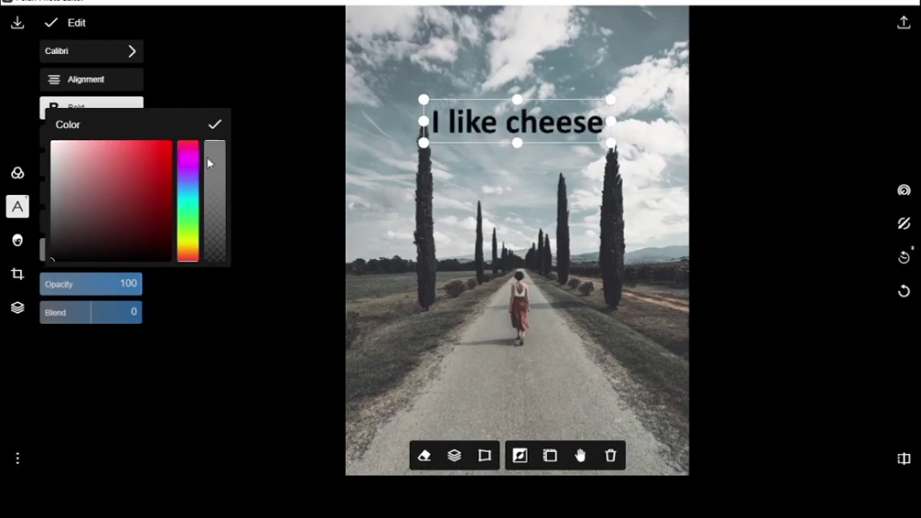
pyautogui.click(192, 187)
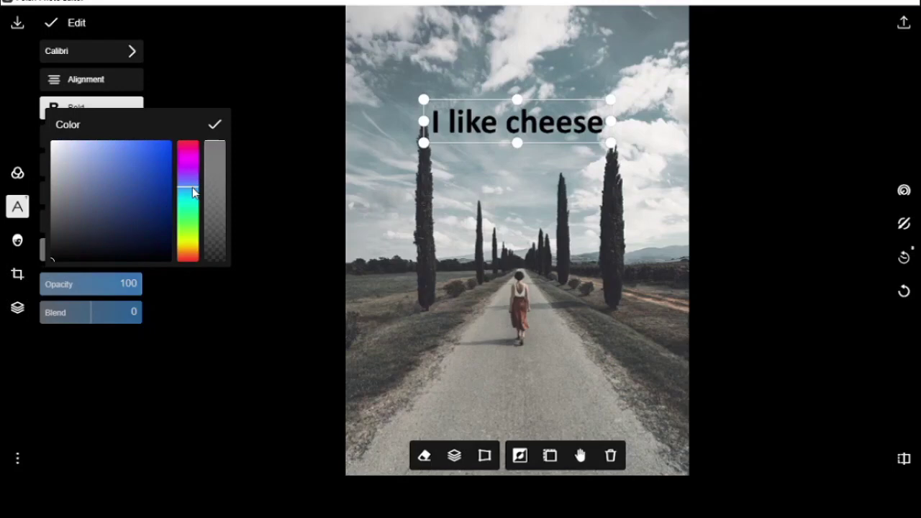
pyautogui.click(151, 211)
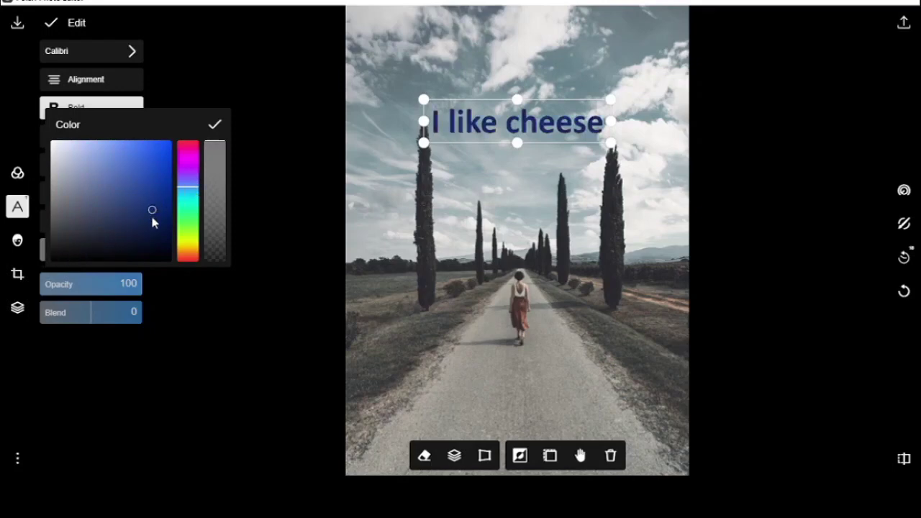
pyautogui.click(114, 196)
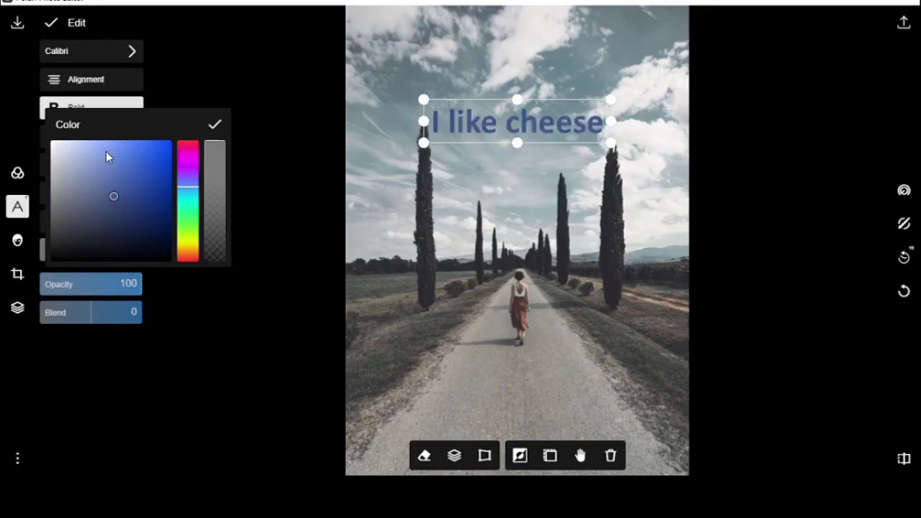
pyautogui.click(106, 151)
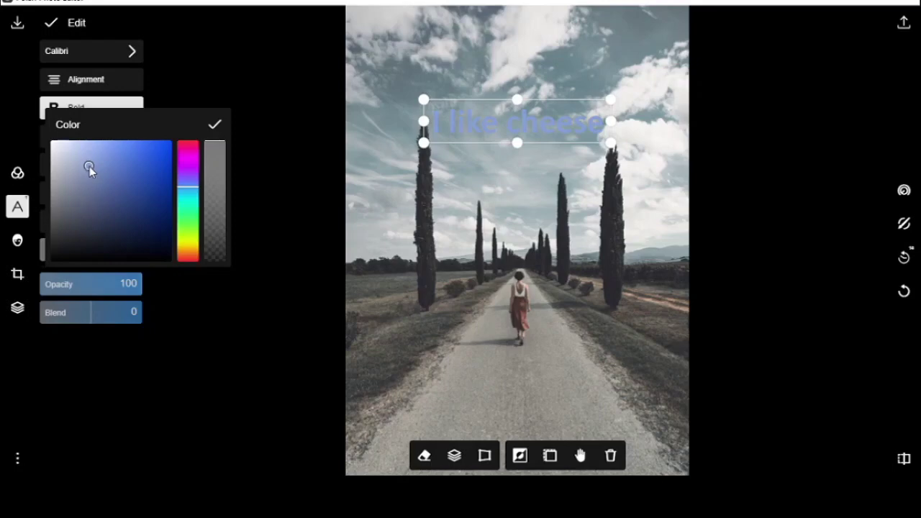
pyautogui.click(216, 125)
pyautogui.moveTo(527, 102); pyautogui.dragTo(531, 36)
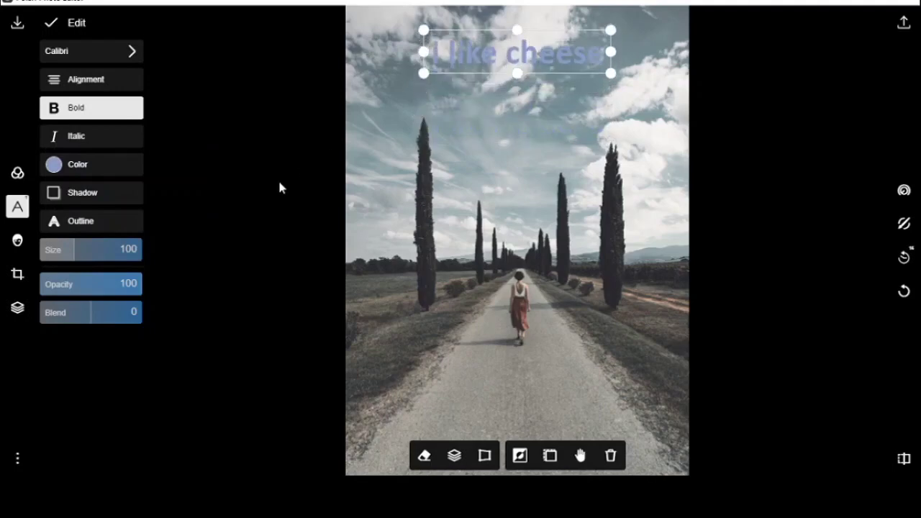
# Step: Try a black shadow with reduced blur on the text and remove it
pyautogui.click(112, 196)
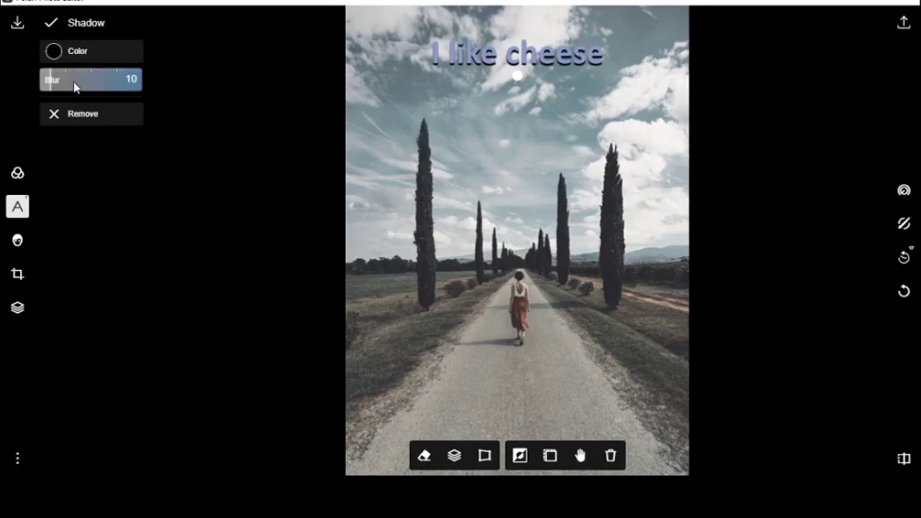
pyautogui.moveTo(75, 87); pyautogui.dragTo(36, 83)
pyautogui.click(80, 116)
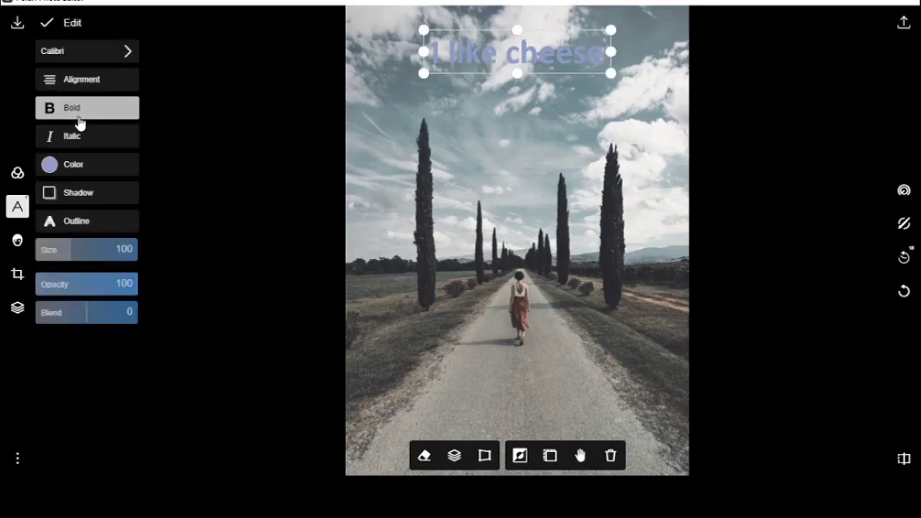
# Step: Try a black outline of size 19 on the text and remove it
pyautogui.click(99, 223)
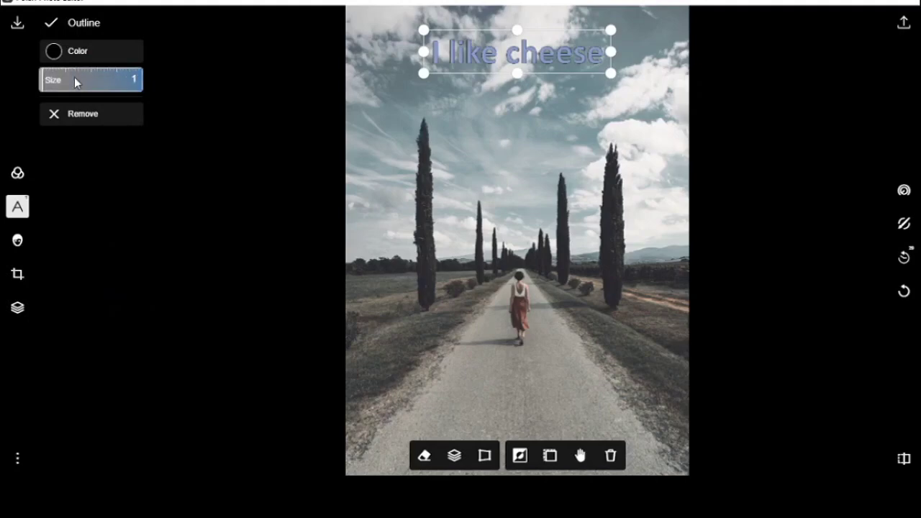
pyautogui.scroll(6, 78, 80)
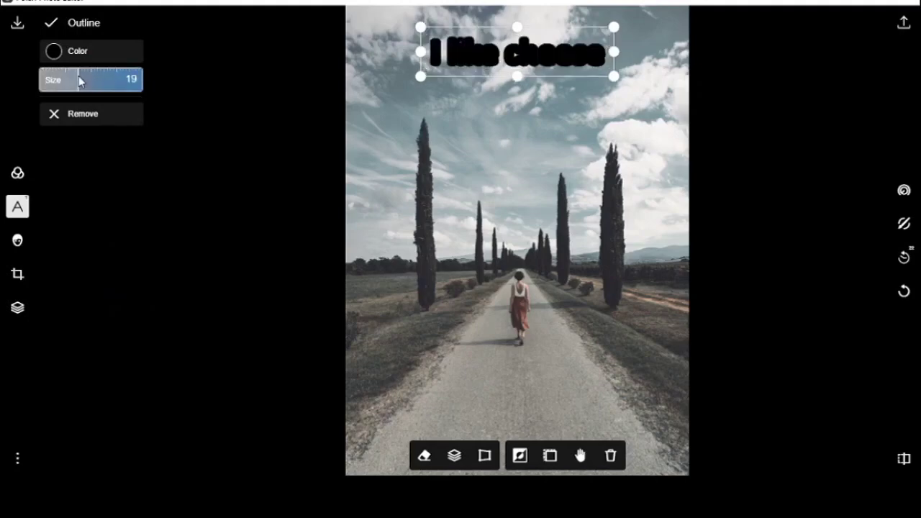
pyautogui.click(70, 115)
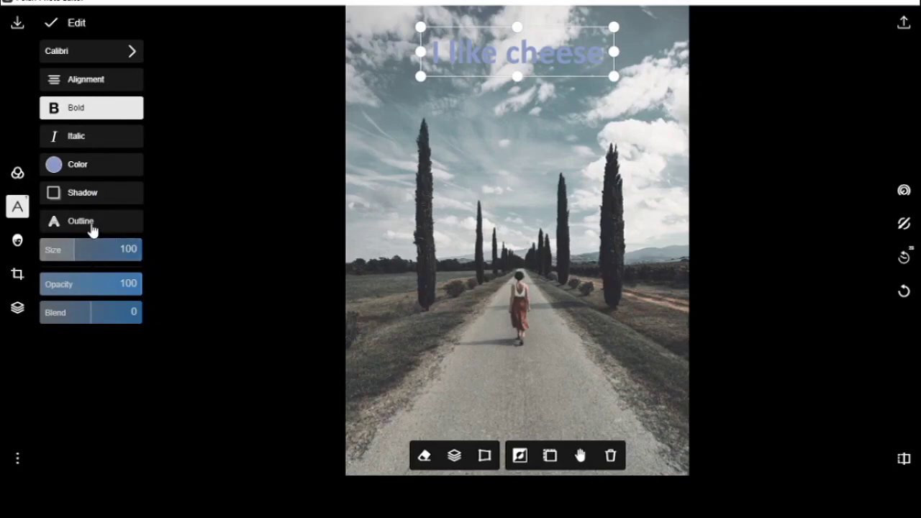
# Step: Set the text's opacity to 88 and its blend to 58
pyautogui.click(83, 283)
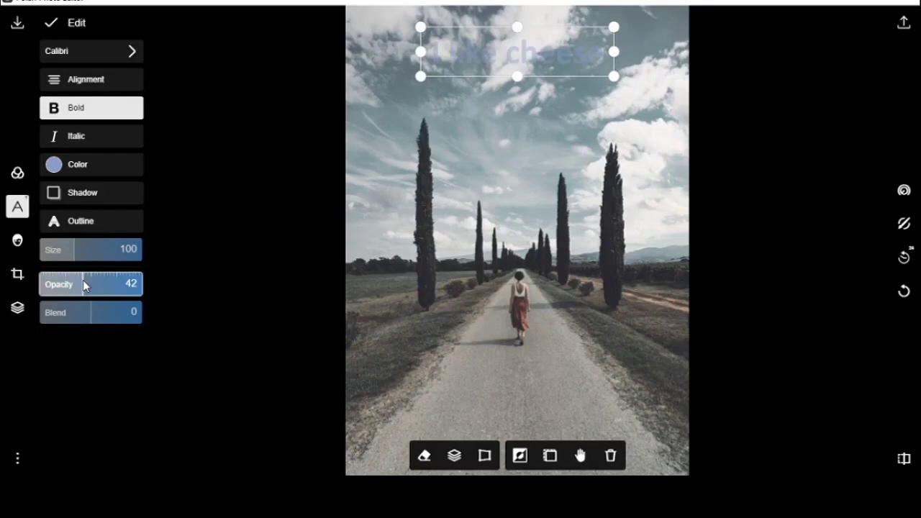
pyautogui.moveTo(83, 282); pyautogui.dragTo(130, 281)
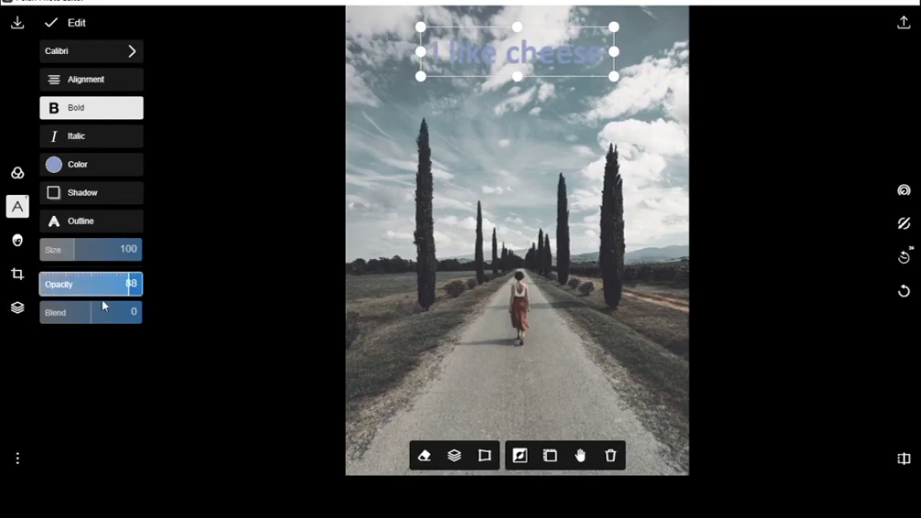
pyautogui.moveTo(101, 308); pyautogui.dragTo(129, 320)
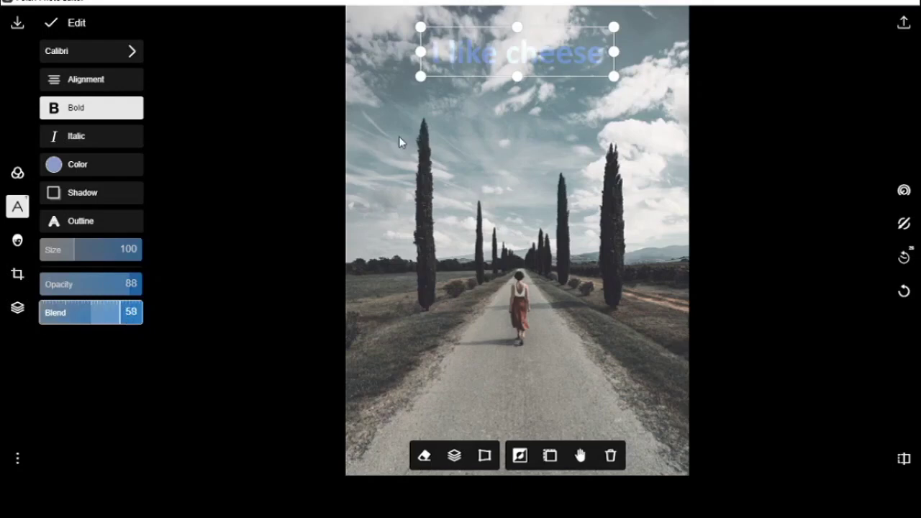
# Step: Move the text down between the tall cypresses and raise its blend to 72, then slightly further
pyautogui.moveTo(531, 55); pyautogui.dragTo(528, 154)
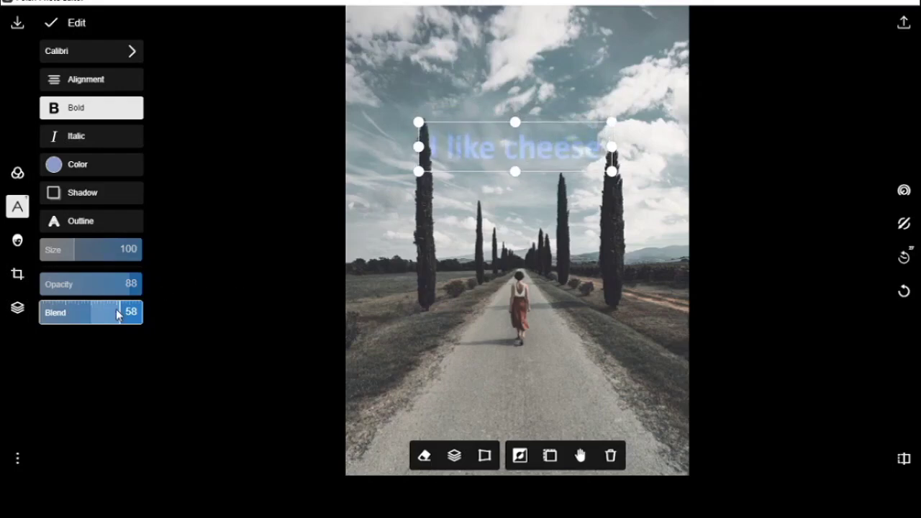
pyautogui.moveTo(116, 308)
pyautogui.mouseDown()
pyautogui.moveTo(137, 312)
pyautogui.moveTo(130, 315)
pyautogui.mouseUp()
pyautogui.moveTo(547, 144); pyautogui.dragTo(549, 165)
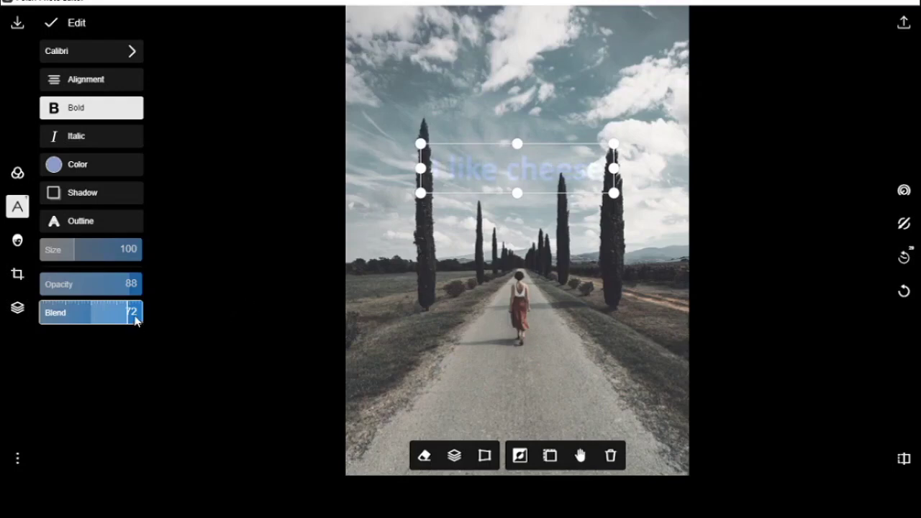
pyautogui.scroll(3, 135, 320)
# Step: Open the Liquify retouch tool and toggle its mesh grid off and back on over the photo
pyautogui.click(16, 242)
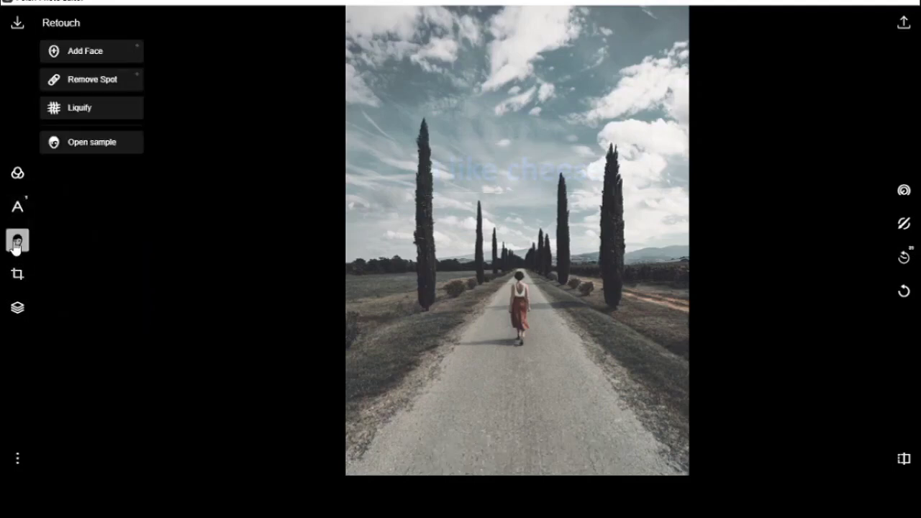
pyautogui.click(112, 112)
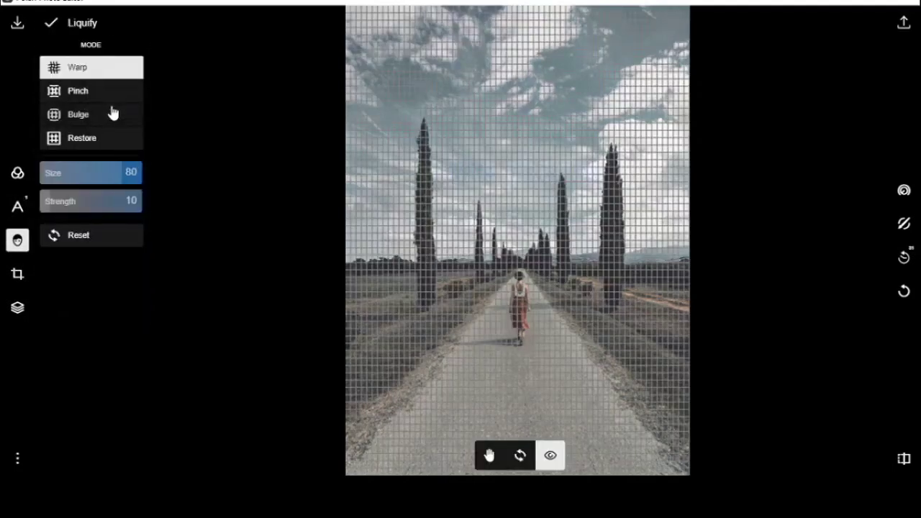
pyautogui.click(555, 462)
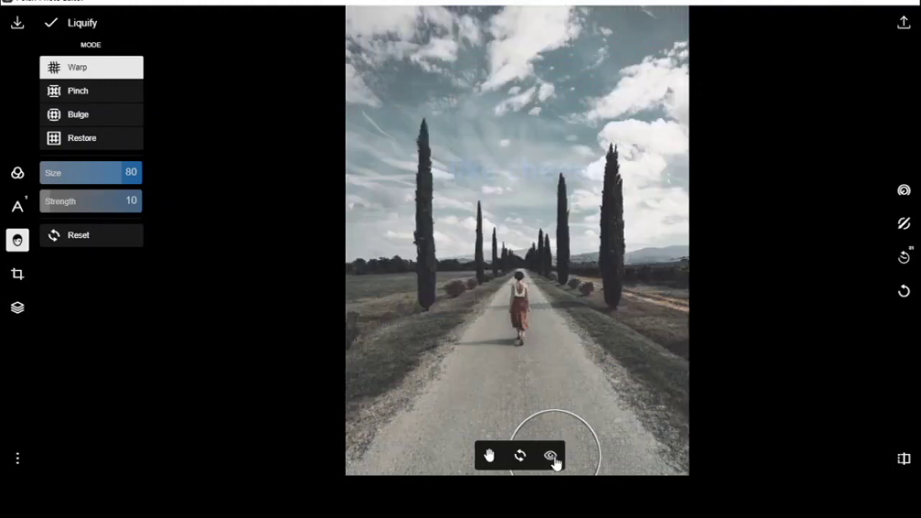
pyautogui.click(552, 457)
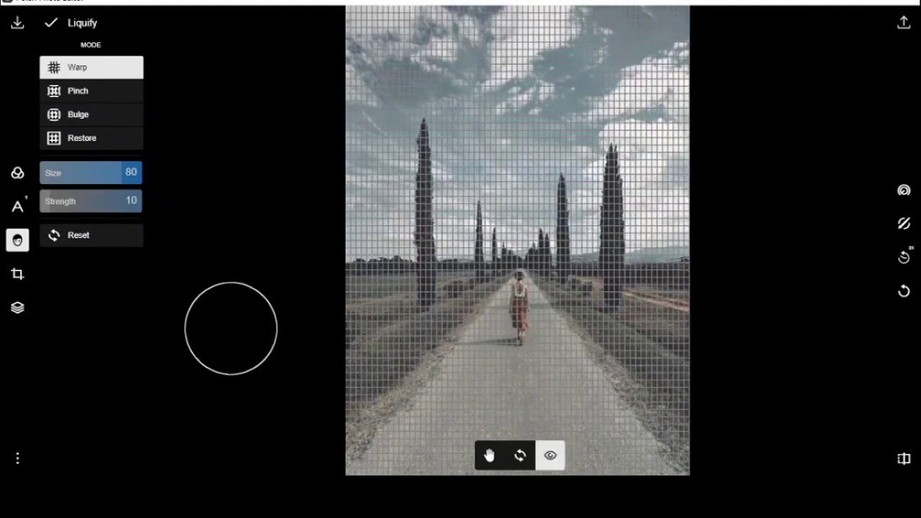
# Step: Try pinching the walking woman with Liquify at size 53 and strength 70, compare without the mesh, and reset the distortion
pyautogui.click(94, 98)
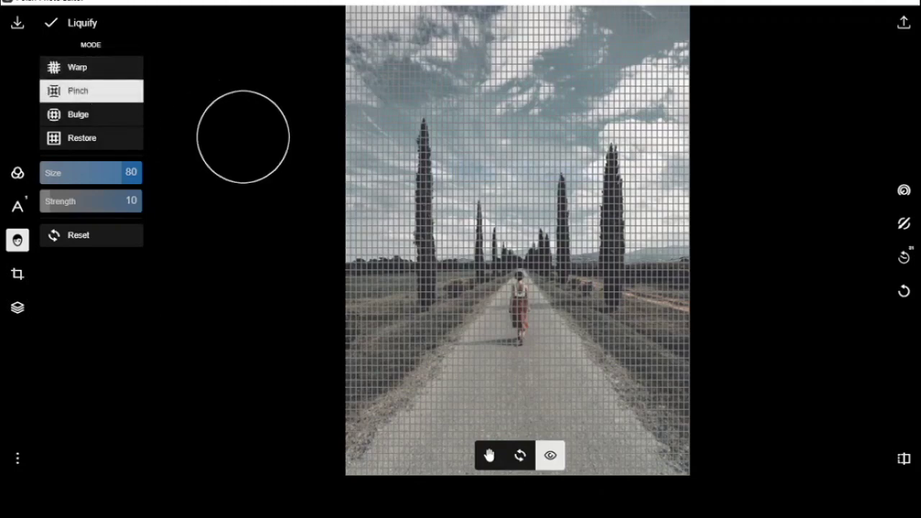
pyautogui.click(111, 205)
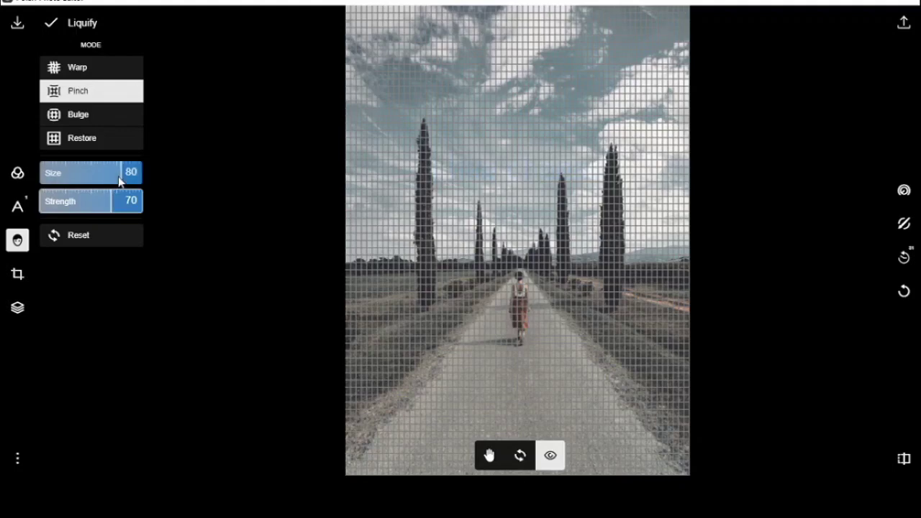
pyautogui.click(94, 182)
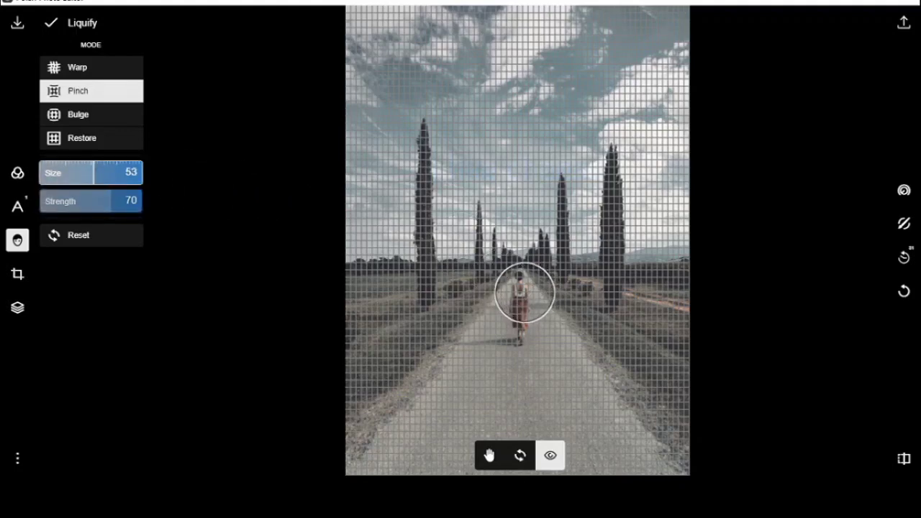
pyautogui.moveTo(524, 292); pyautogui.dragTo(520, 329)
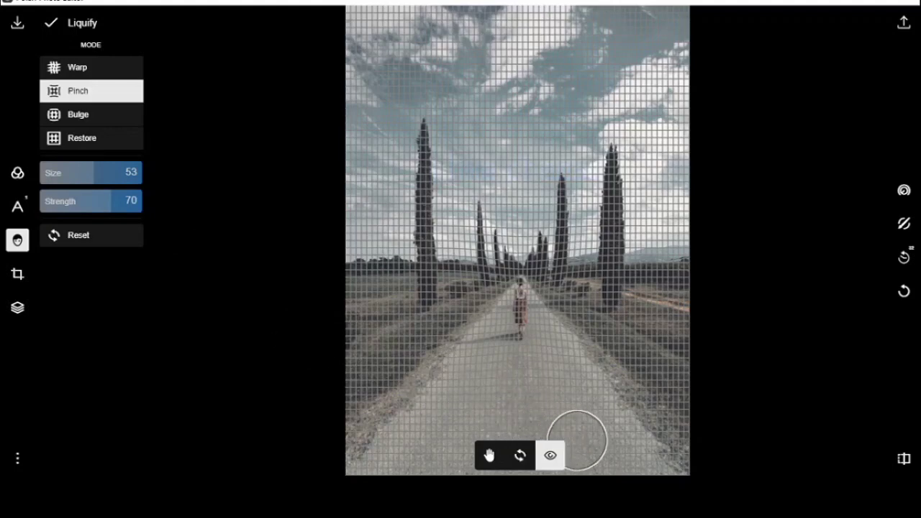
pyautogui.click(551, 458)
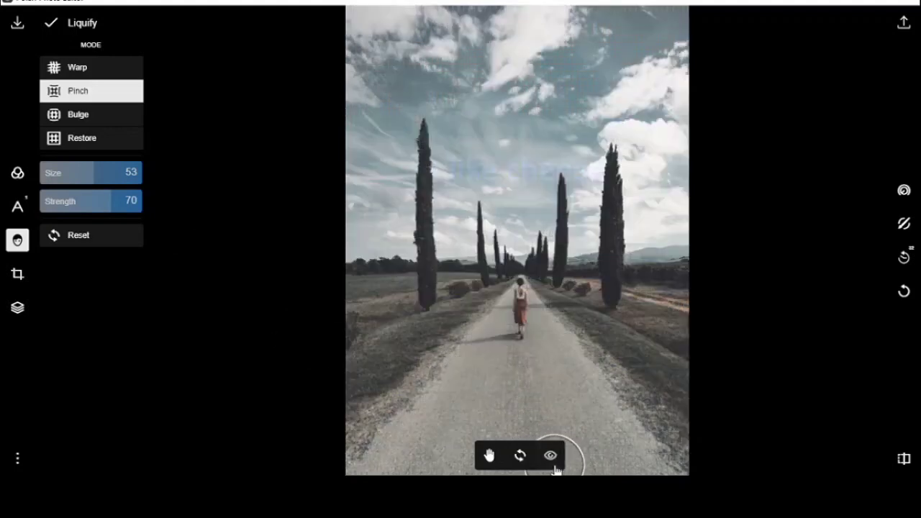
pyautogui.click(552, 464)
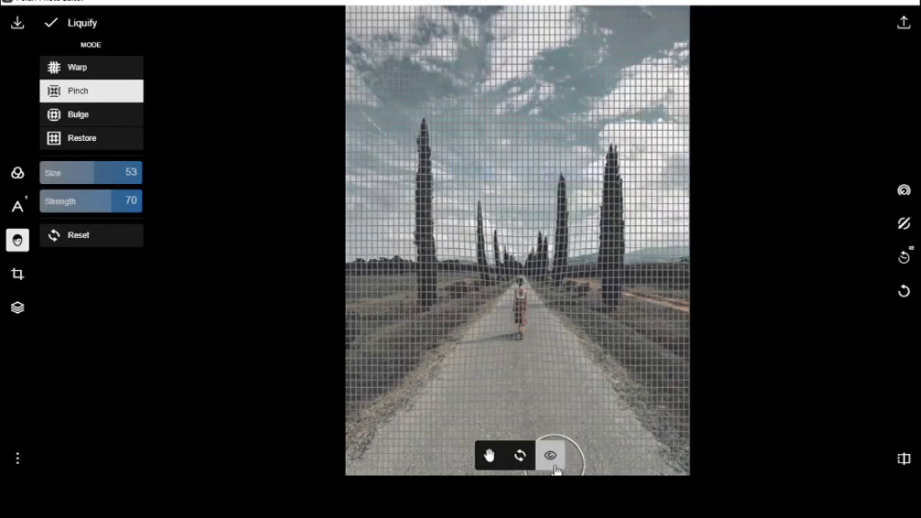
pyautogui.click(117, 234)
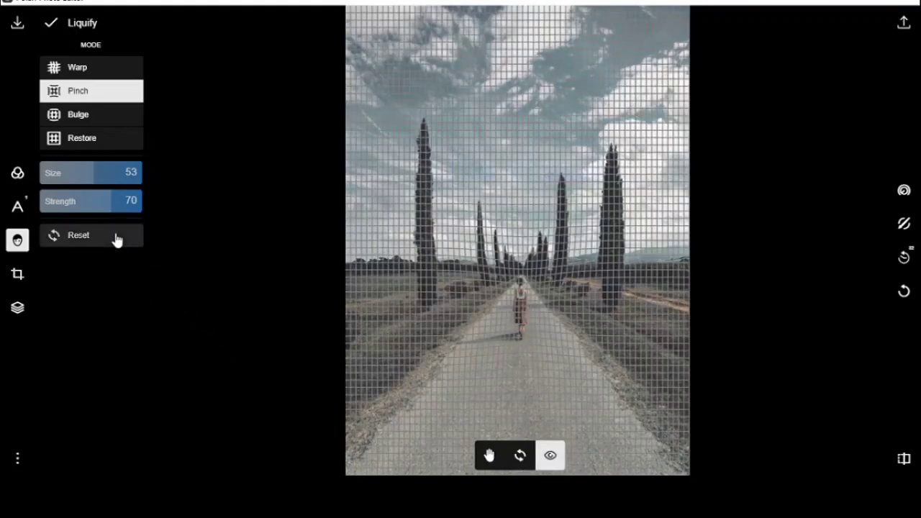
pyautogui.click(50, 24)
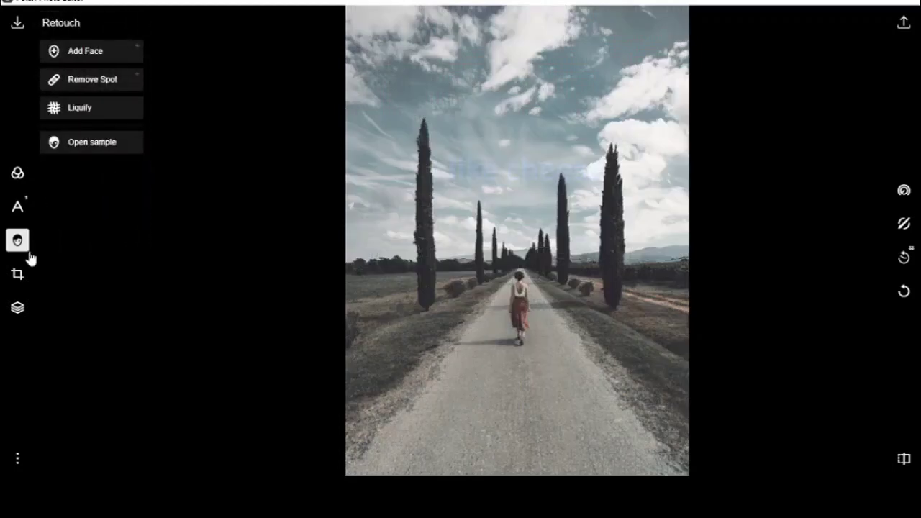
# Step: Crop in the photo's top and bottom edges to remove the upper sky and the nearest stretch of road
pyautogui.click(20, 275)
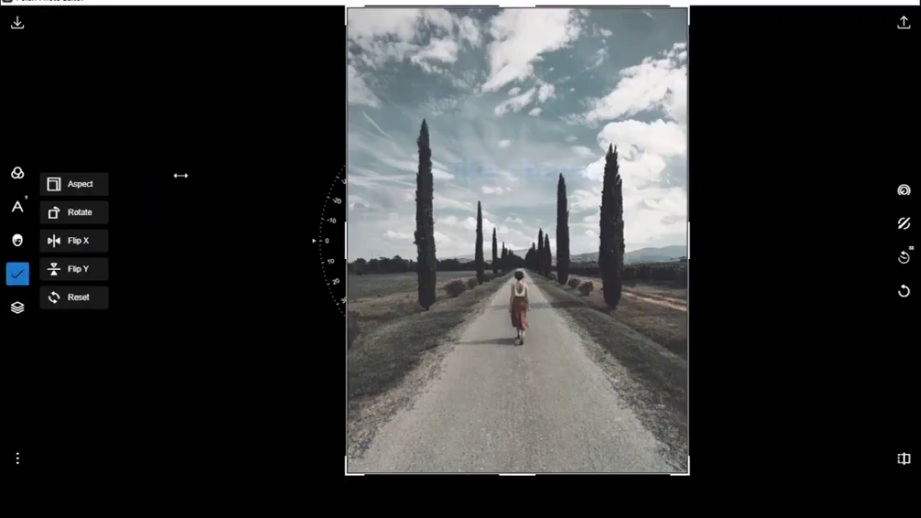
pyautogui.moveTo(520, 7); pyautogui.dragTo(523, 103)
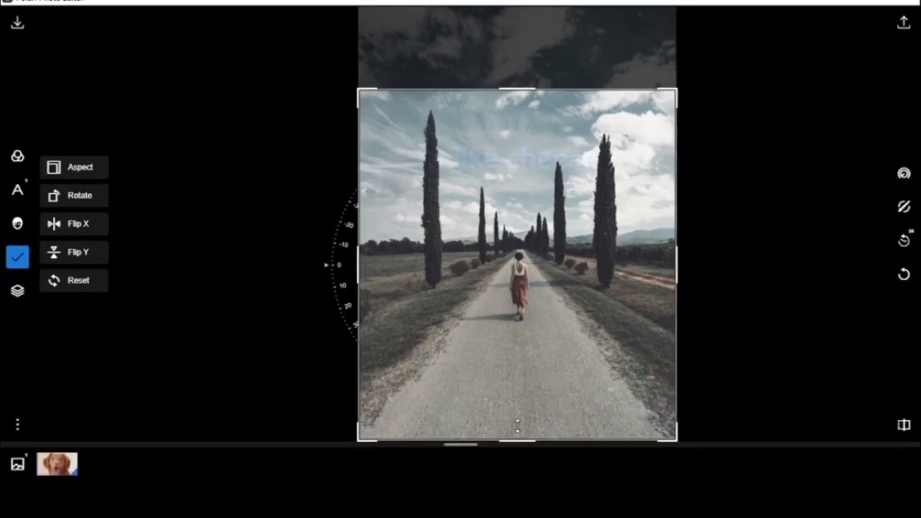
pyautogui.moveTo(517, 425); pyautogui.dragTo(420, 370)
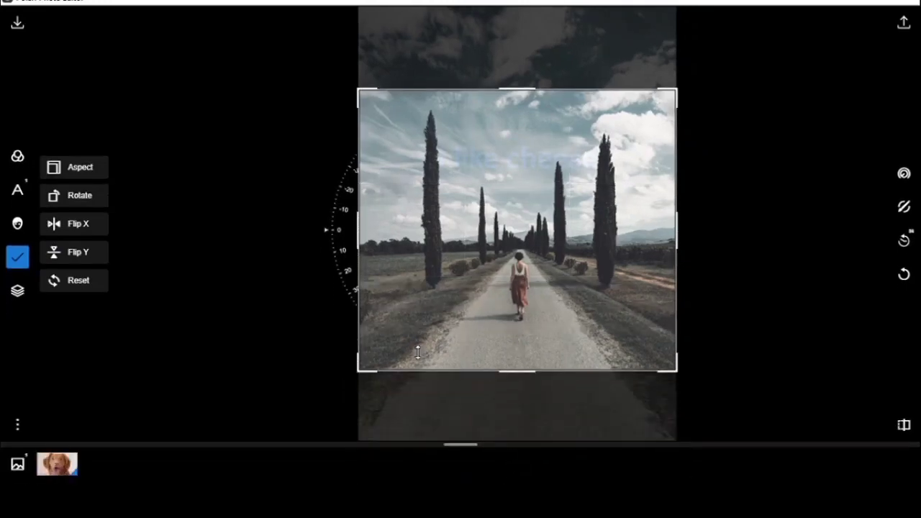
# Step: Try flipping the photo horizontally and vertically, and revert both flips
pyautogui.click(68, 225)
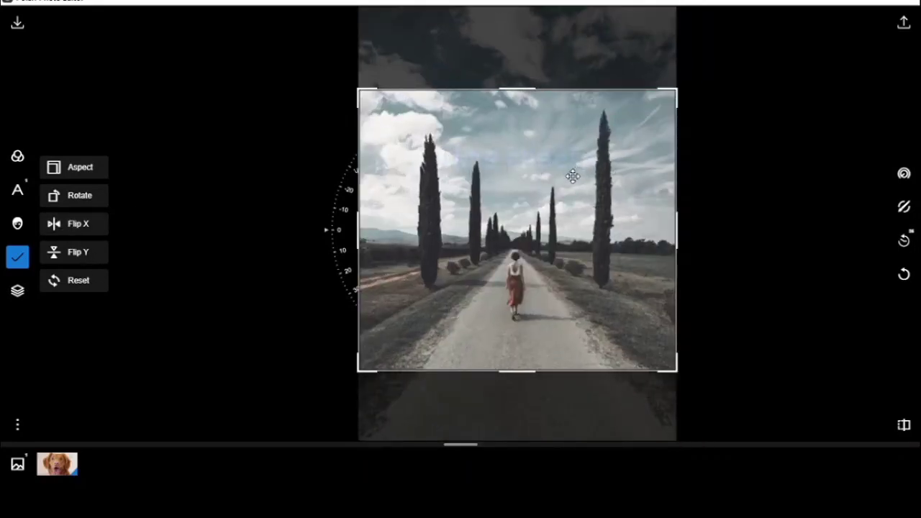
pyautogui.click(79, 259)
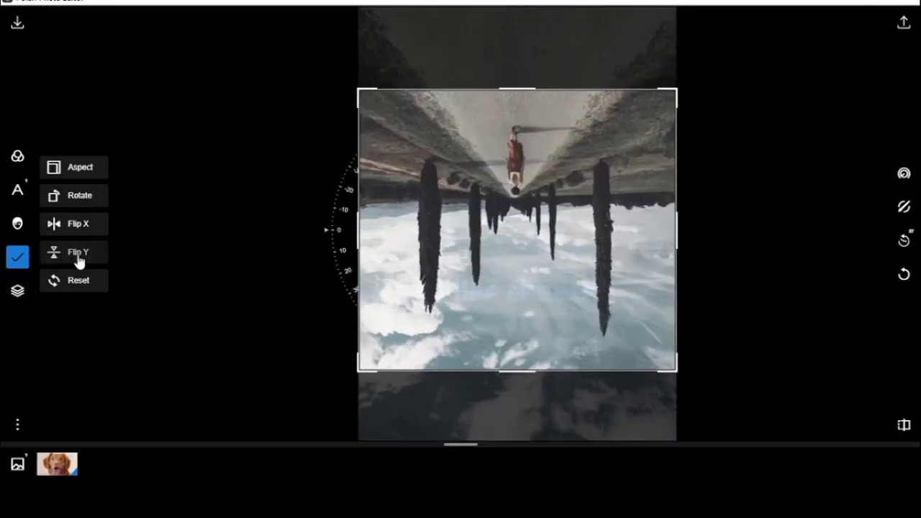
pyautogui.click(78, 258)
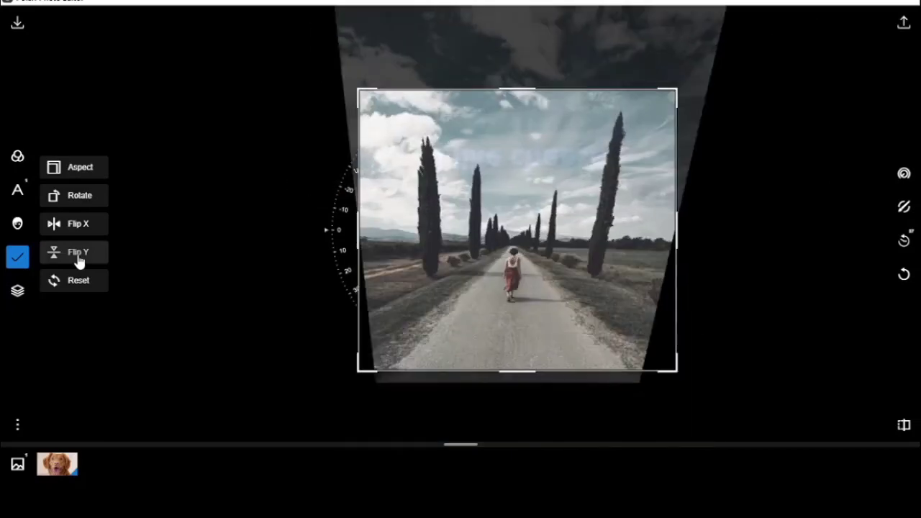
pyautogui.click(78, 236)
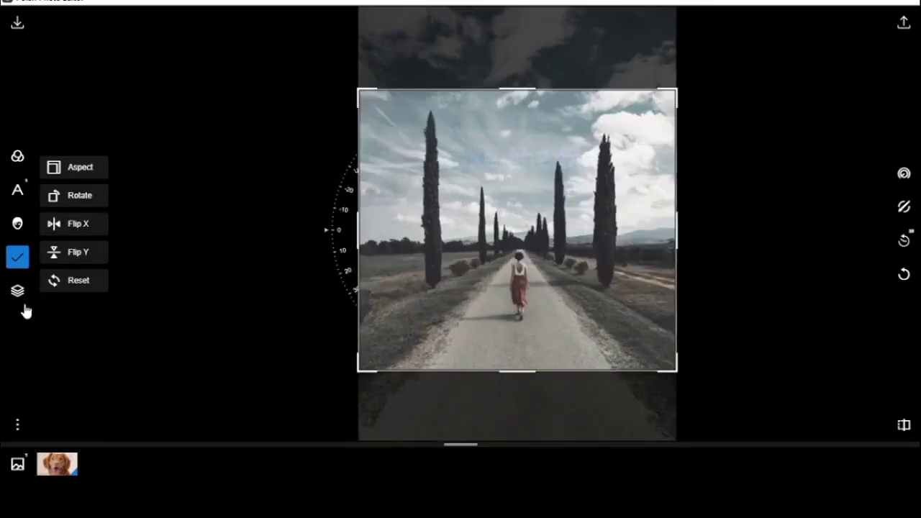
# Step: Apply the crop to the photo
pyautogui.click(16, 257)
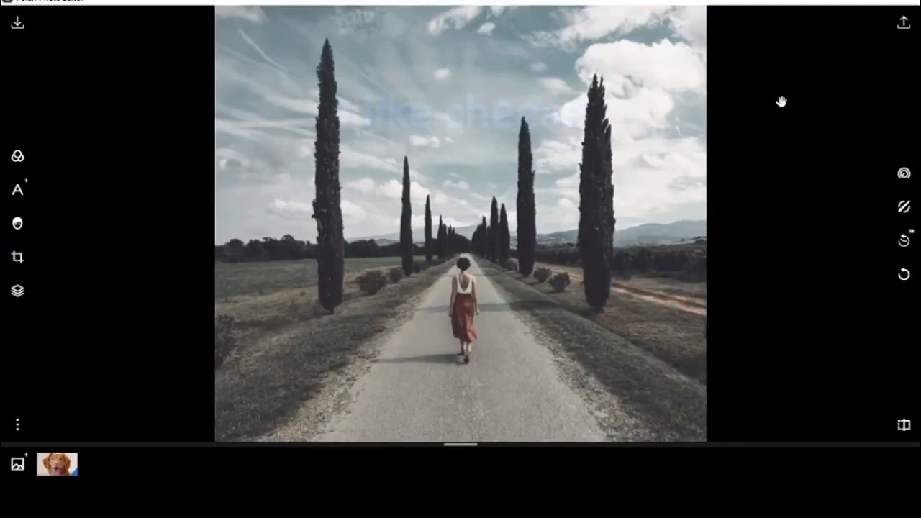
# Step: Adjust the photo's color to temperature 61, tint -7, vibrance 83 and saturation 46
pyautogui.click(901, 179)
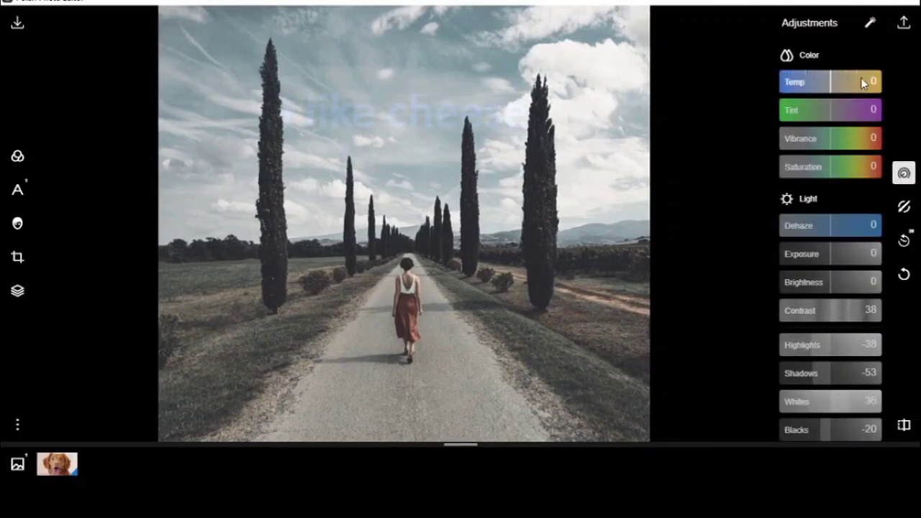
pyautogui.click(861, 82)
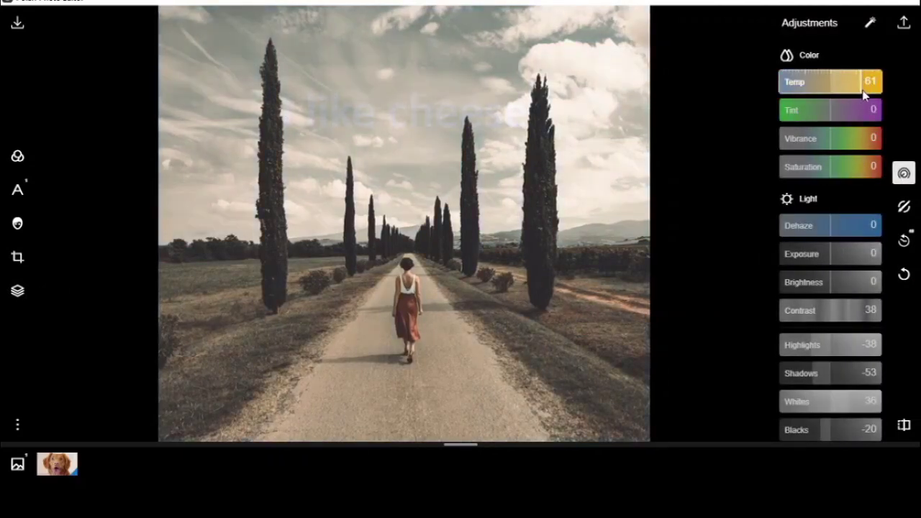
pyautogui.click(802, 121)
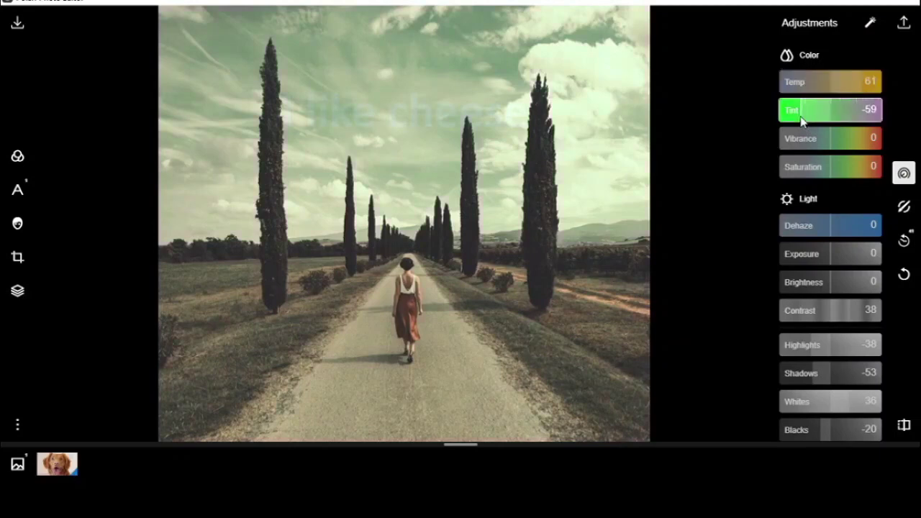
pyautogui.click(853, 146)
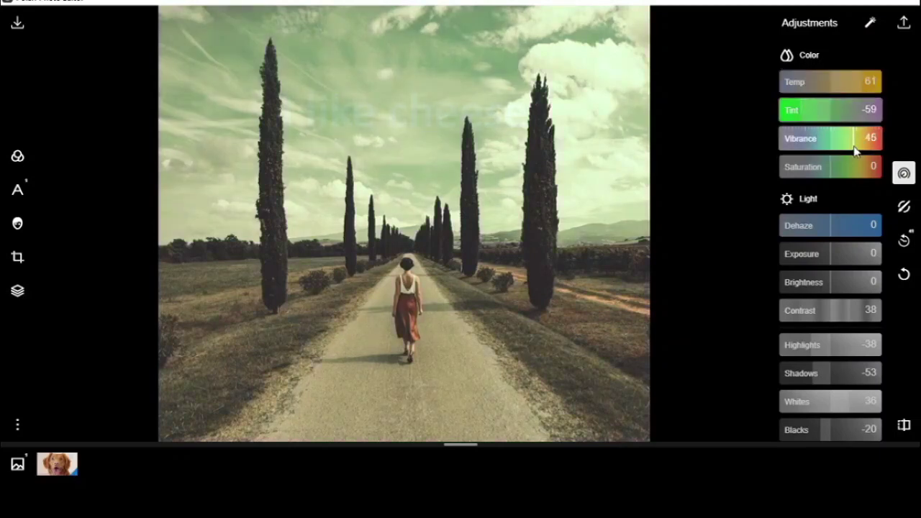
pyautogui.click(875, 146)
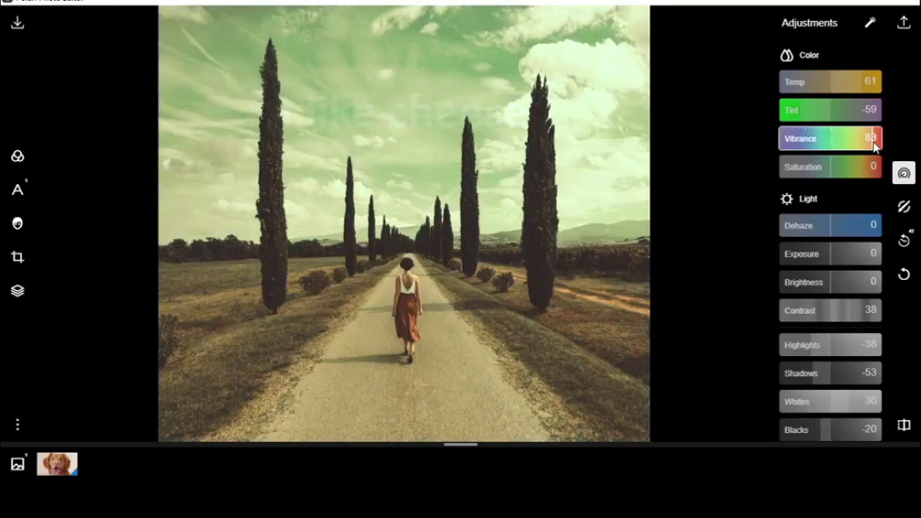
pyautogui.click(856, 168)
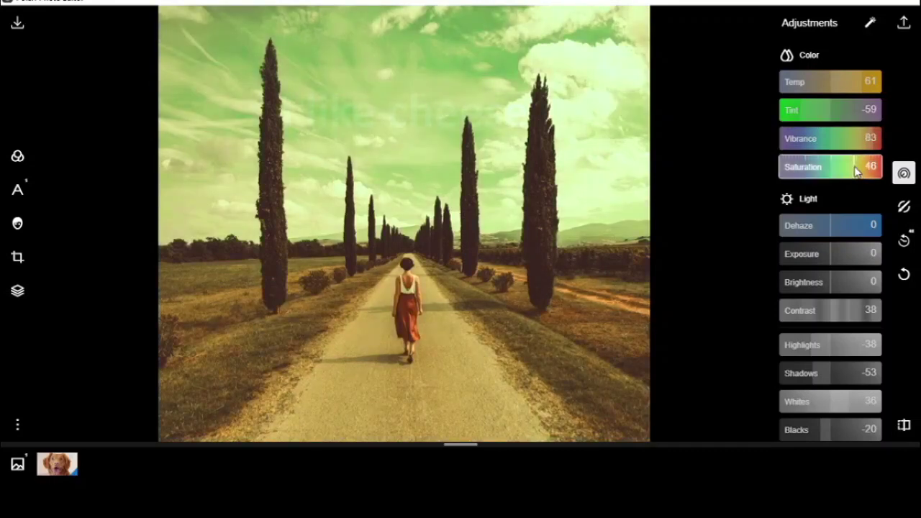
pyautogui.moveTo(809, 112); pyautogui.dragTo(822, 111)
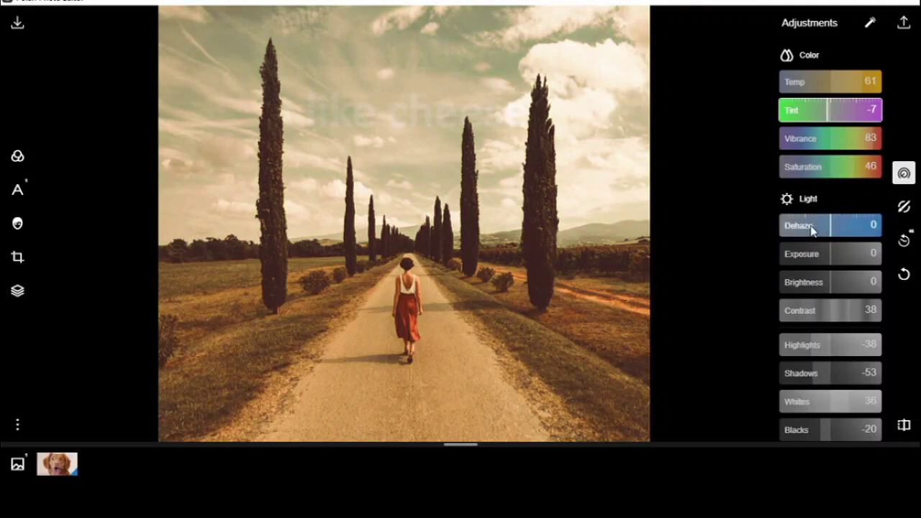
# Step: Set dehaze to 78 and exposure to -14, and try different brightness levels before returning brightness to 0
pyautogui.moveTo(852, 232); pyautogui.dragTo(874, 229)
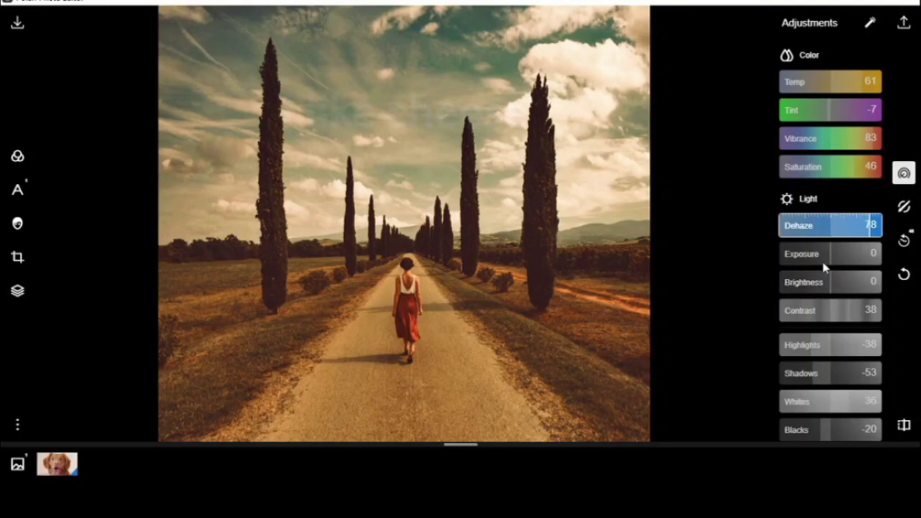
pyautogui.moveTo(815, 253)
pyautogui.mouseDown()
pyautogui.moveTo(806, 259)
pyautogui.moveTo(824, 257)
pyautogui.mouseUp()
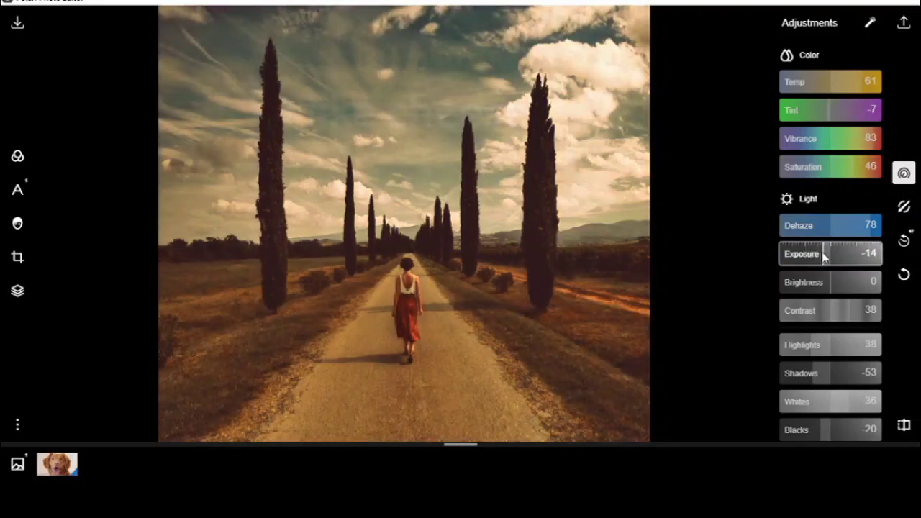
pyautogui.click(842, 291)
pyautogui.moveTo(846, 291); pyautogui.dragTo(828, 298)
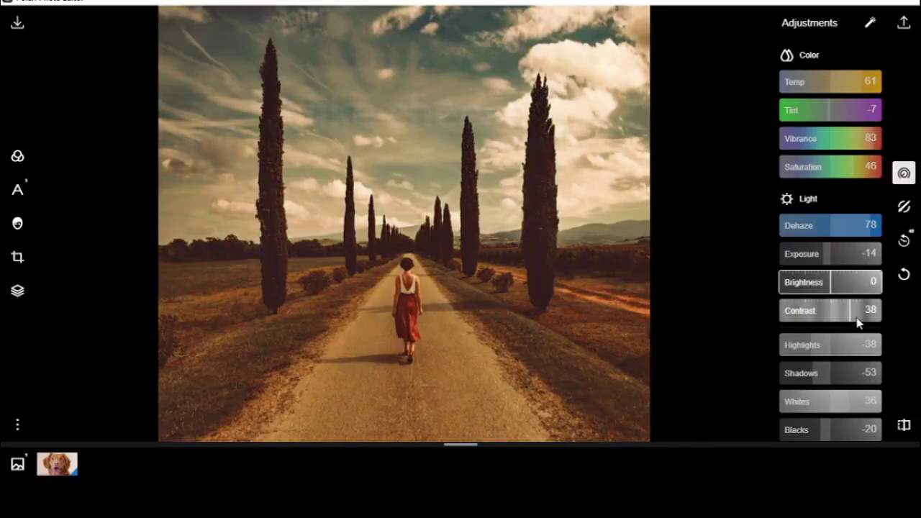
# Step: Set the photo's highlights to -37 and its blacks to -50
pyautogui.scroll(-3, 856, 324)
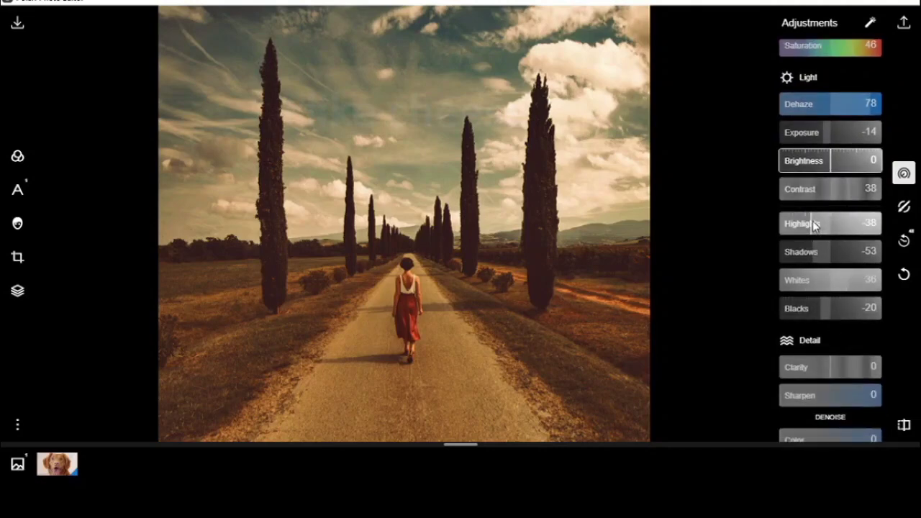
pyautogui.scroll(-1, 812, 224)
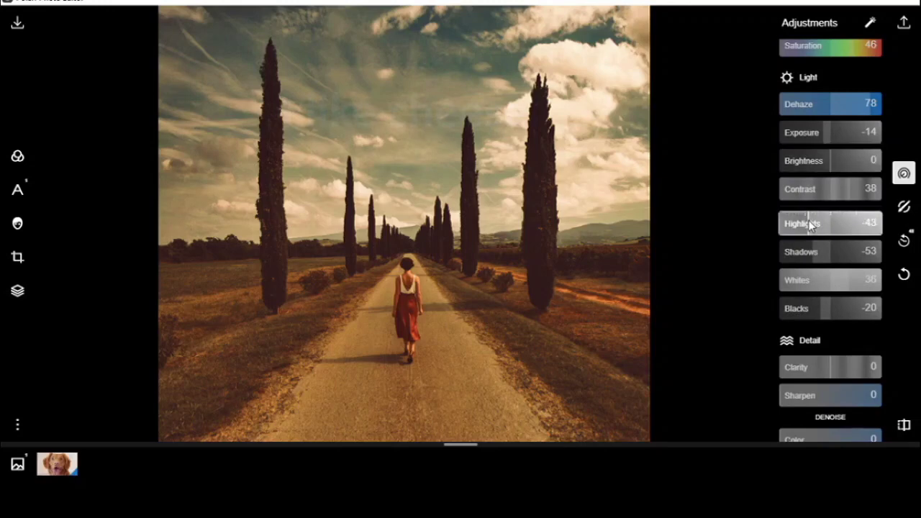
pyautogui.moveTo(823, 225)
pyautogui.mouseDown()
pyautogui.moveTo(892, 227)
pyautogui.moveTo(809, 225)
pyautogui.mouseUp()
pyautogui.moveTo(809, 225); pyautogui.dragTo(814, 226)
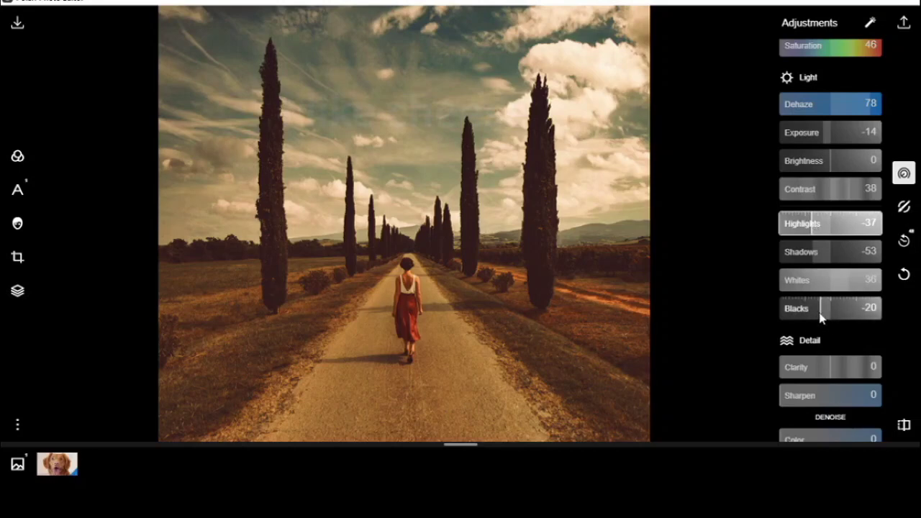
pyautogui.moveTo(821, 317); pyautogui.dragTo(805, 318)
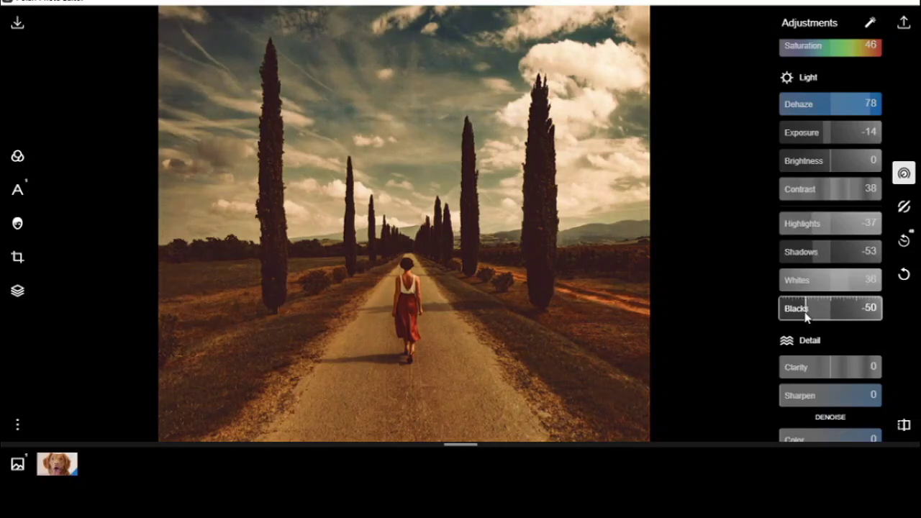
pyautogui.scroll(-3, 815, 362)
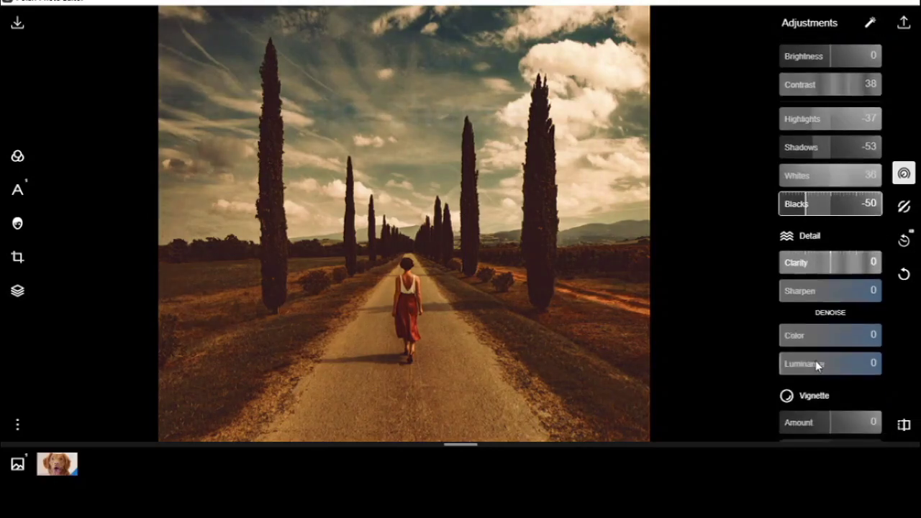
# Step: Set the photo's clarity to 7 and sharpen to 43, with denoise color at 52 and denoise luminance at 83
pyautogui.click(832, 259)
pyautogui.moveTo(876, 264)
pyautogui.mouseDown()
pyautogui.moveTo(908, 266)
pyautogui.moveTo(905, 248)
pyautogui.moveTo(884, 261)
pyautogui.mouseUp()
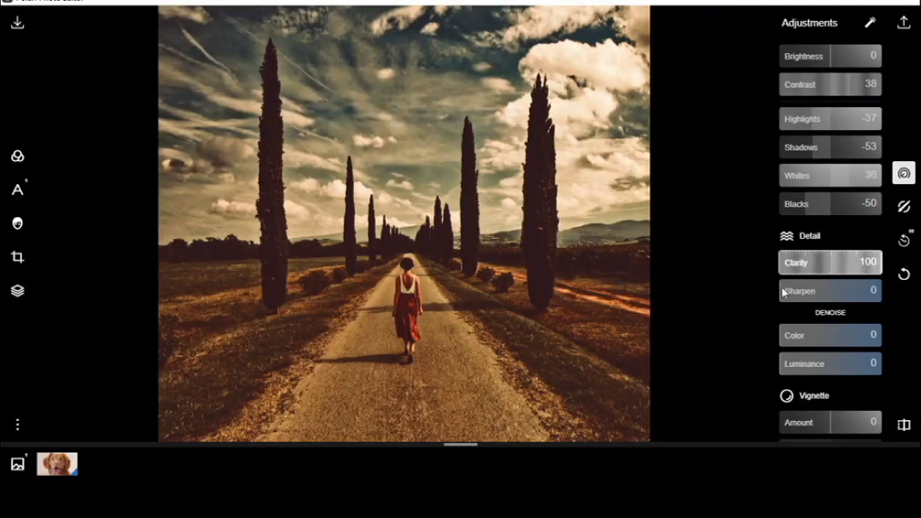
pyautogui.moveTo(793, 300); pyautogui.dragTo(887, 299)
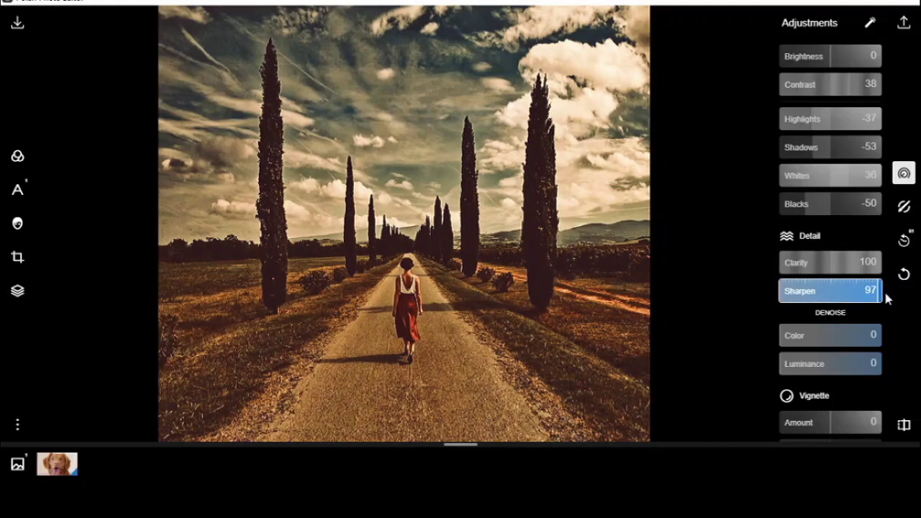
pyautogui.click(834, 264)
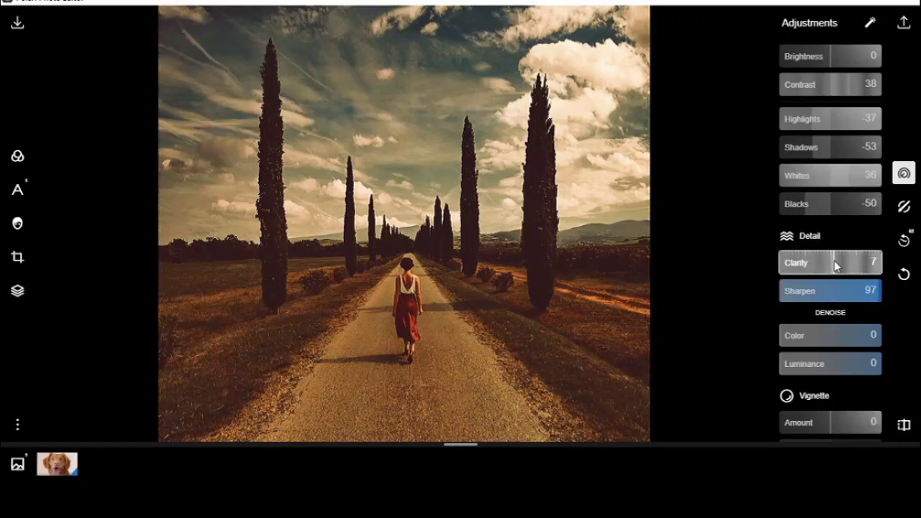
pyautogui.moveTo(840, 303); pyautogui.dragTo(818, 301)
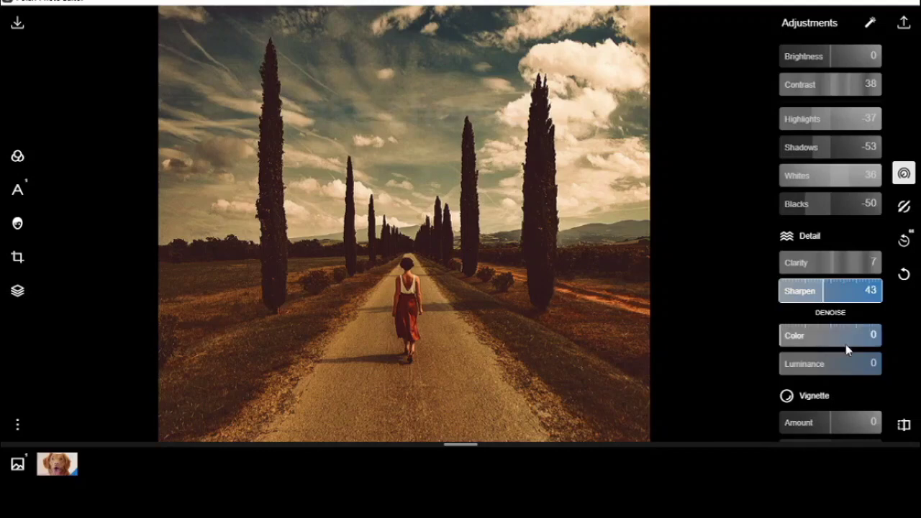
pyautogui.moveTo(845, 344); pyautogui.dragTo(871, 366)
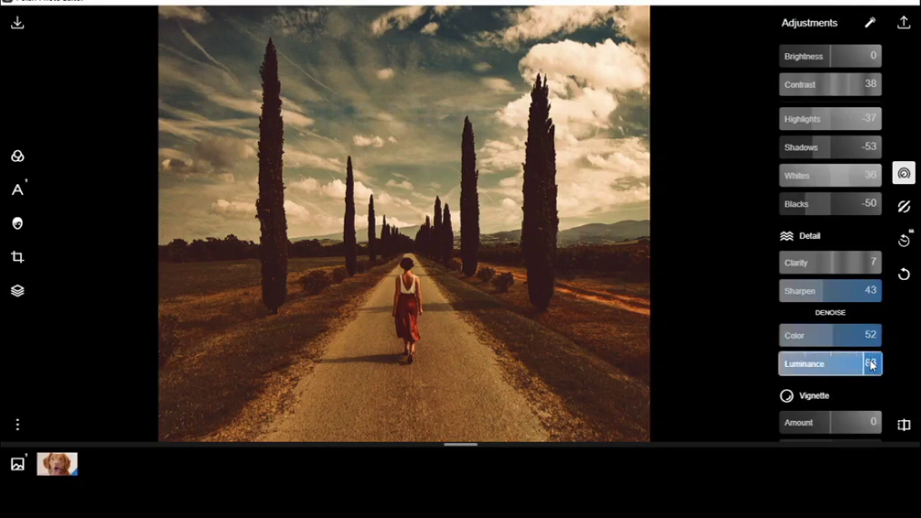
# Step: Darken the photo's edges with a vignette amount of -76 and a size of 87, after trying positive amounts
pyautogui.scroll(-3, 840, 352)
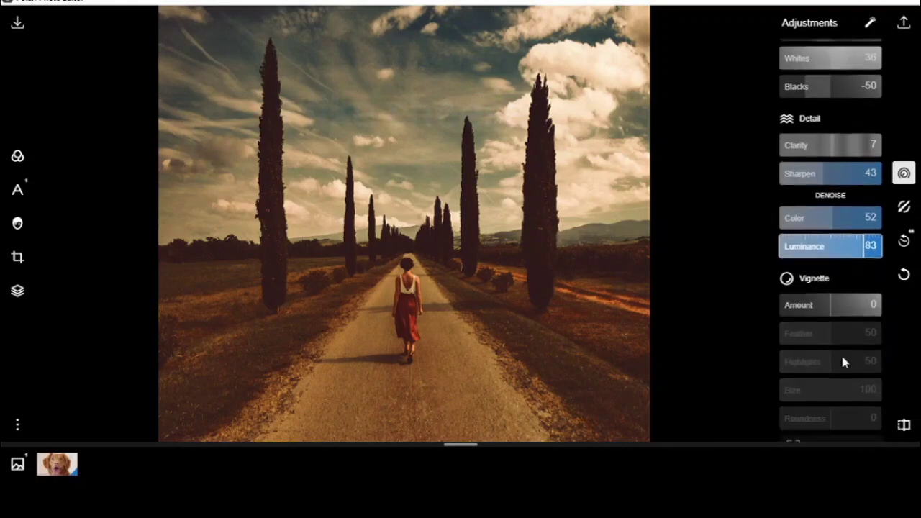
pyautogui.click(855, 315)
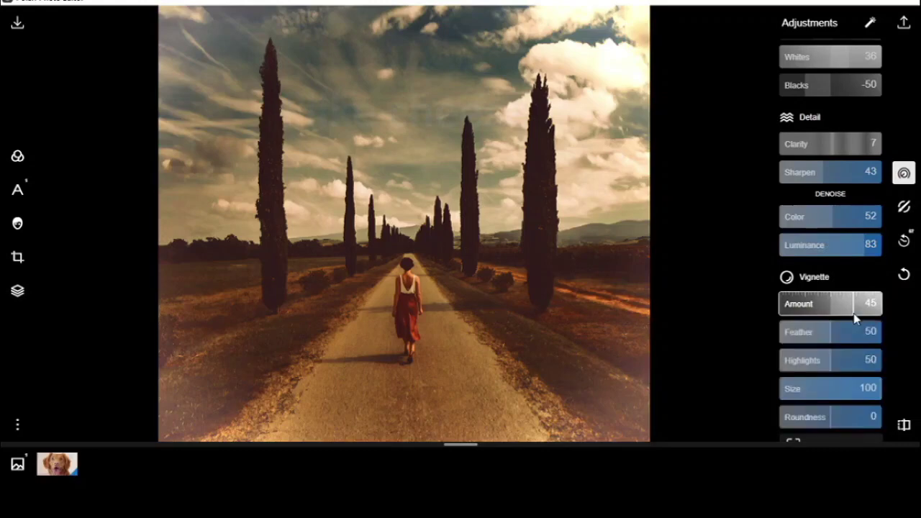
pyautogui.moveTo(855, 320); pyautogui.dragTo(871, 310)
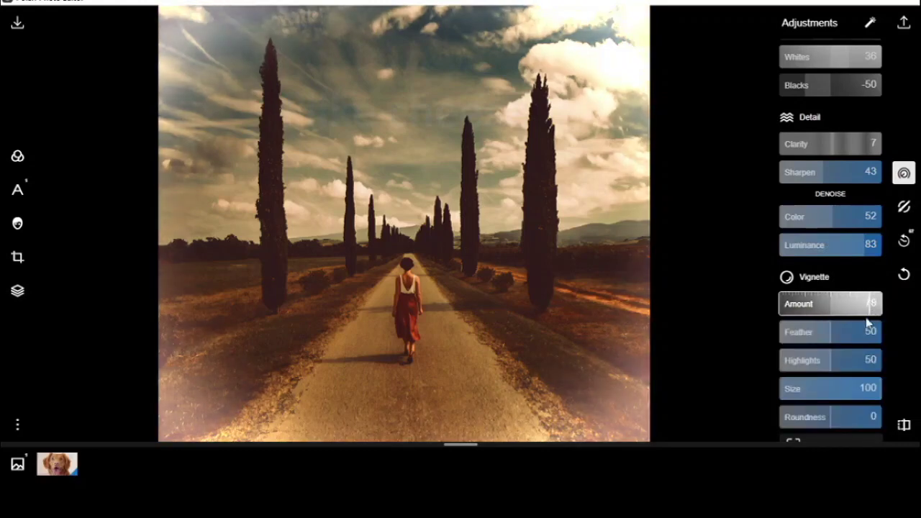
pyautogui.moveTo(837, 426); pyautogui.dragTo(825, 410)
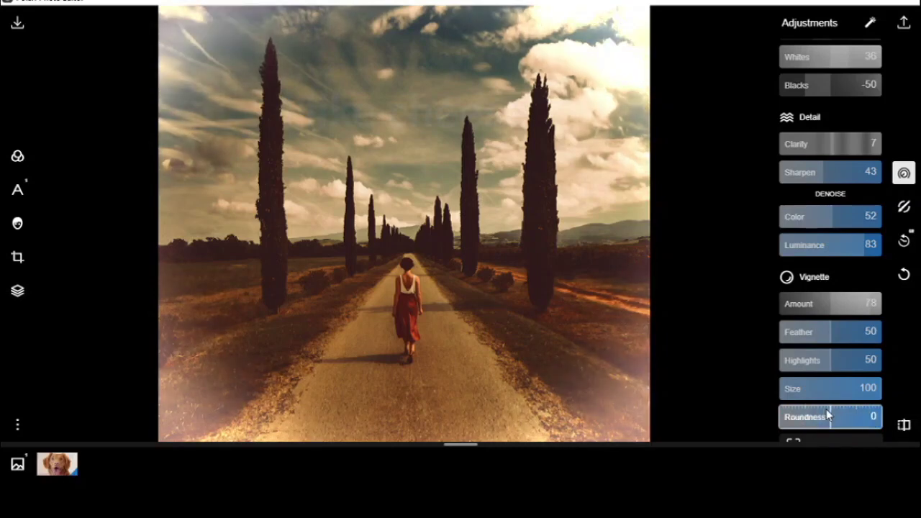
pyautogui.moveTo(839, 311); pyautogui.dragTo(782, 317)
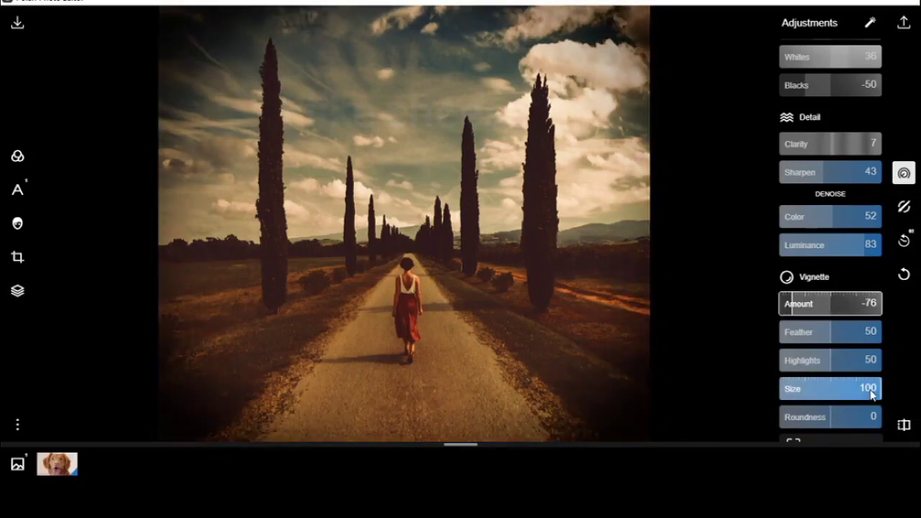
pyautogui.moveTo(871, 392)
pyautogui.mouseDown()
pyautogui.moveTo(844, 390)
pyautogui.moveTo(871, 388)
pyautogui.mouseUp()
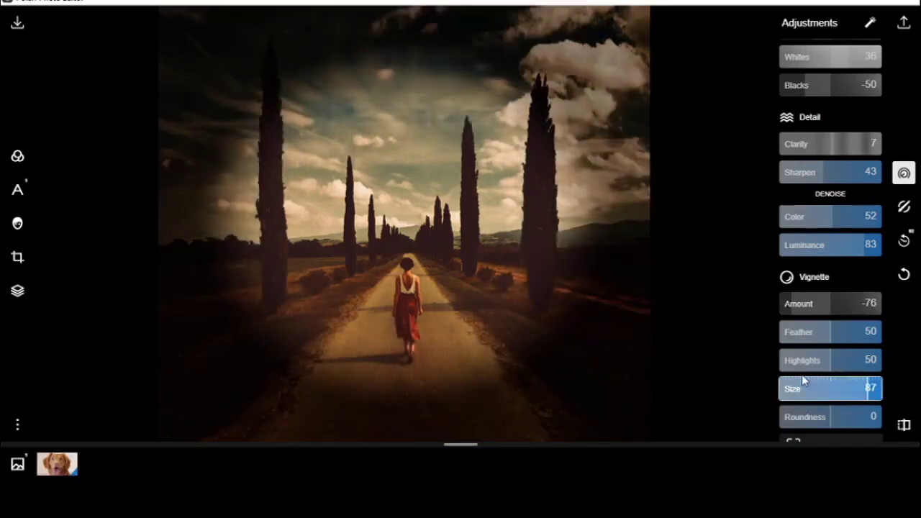
# Step: Center the vignette on the walking woman's back and set its feather to 66 and highlights to 85
pyautogui.scroll(-2, 804, 381)
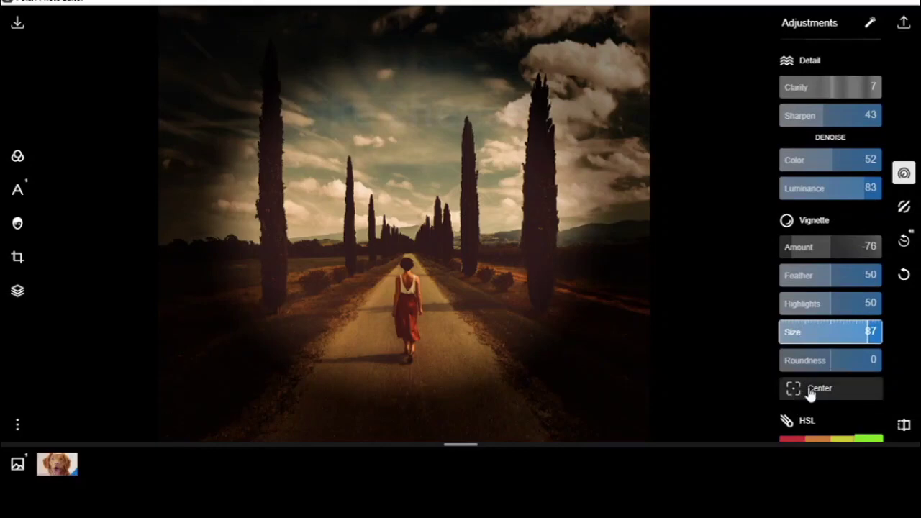
pyautogui.click(811, 389)
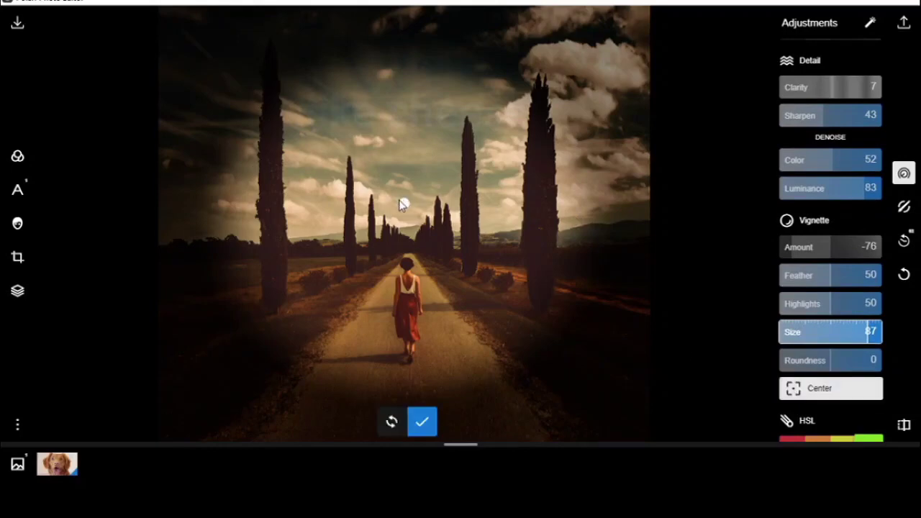
pyautogui.moveTo(402, 204); pyautogui.dragTo(406, 287)
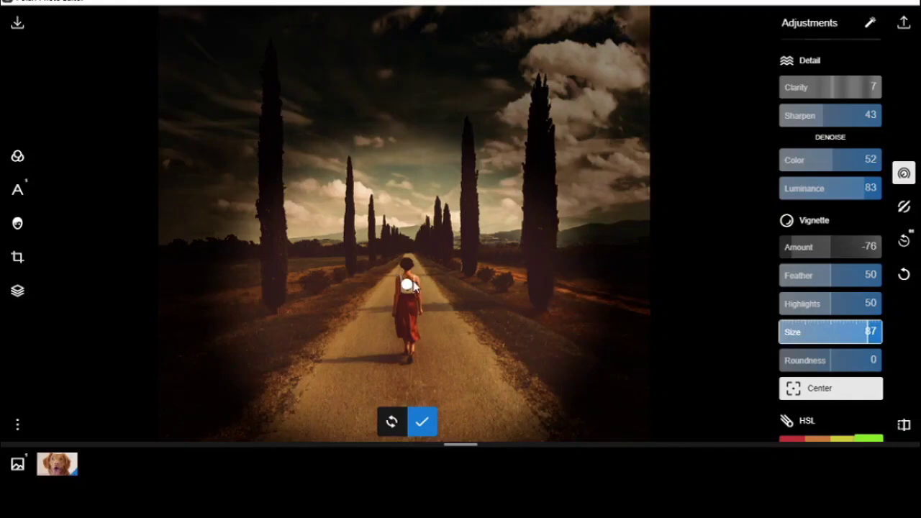
pyautogui.moveTo(407, 286); pyautogui.dragTo(420, 120)
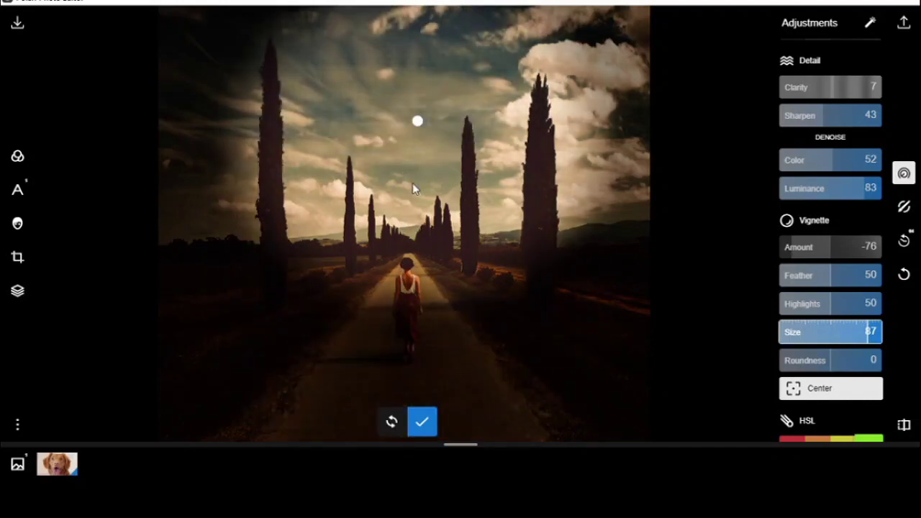
pyautogui.moveTo(412, 188); pyautogui.dragTo(405, 319)
pyautogui.moveTo(404, 320); pyautogui.dragTo(406, 276)
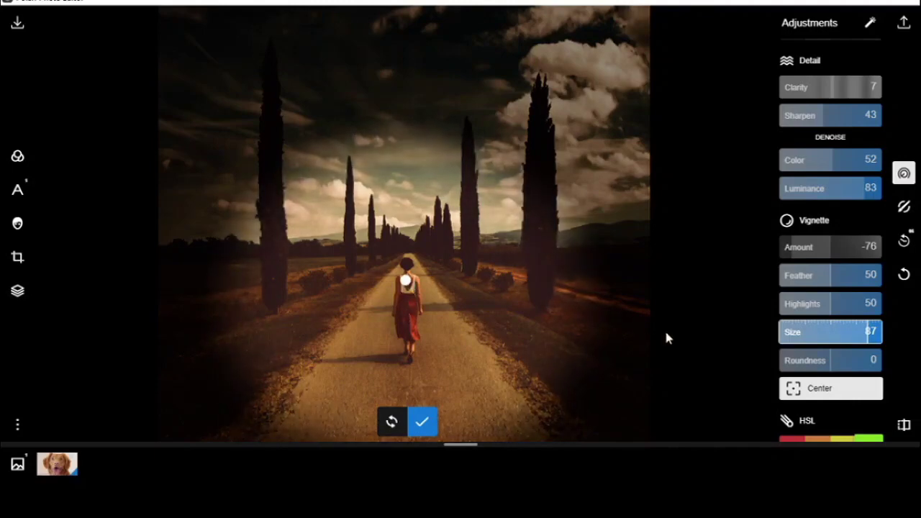
pyautogui.moveTo(840, 284); pyautogui.dragTo(865, 302)
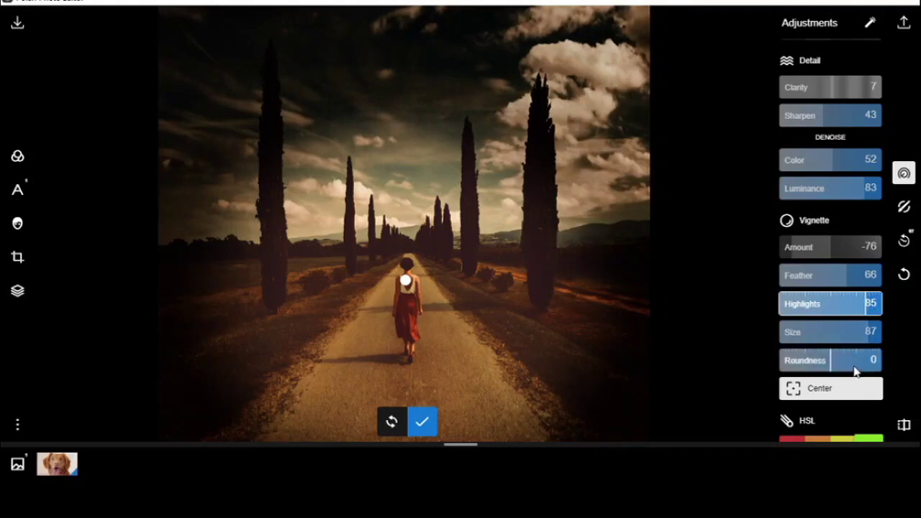
# Step: Try a white border of width 67 around the photo and return the border width to 0
pyautogui.scroll(-3, 855, 369)
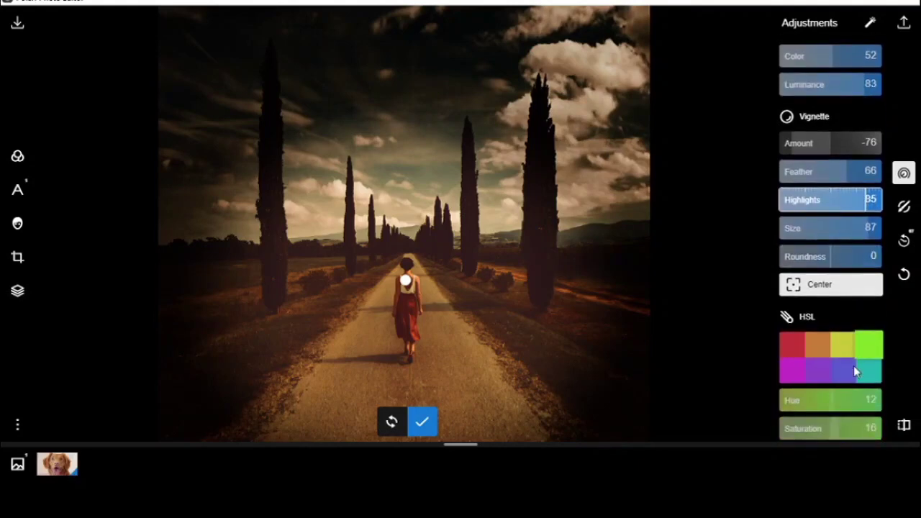
pyautogui.scroll(-5, 854, 370)
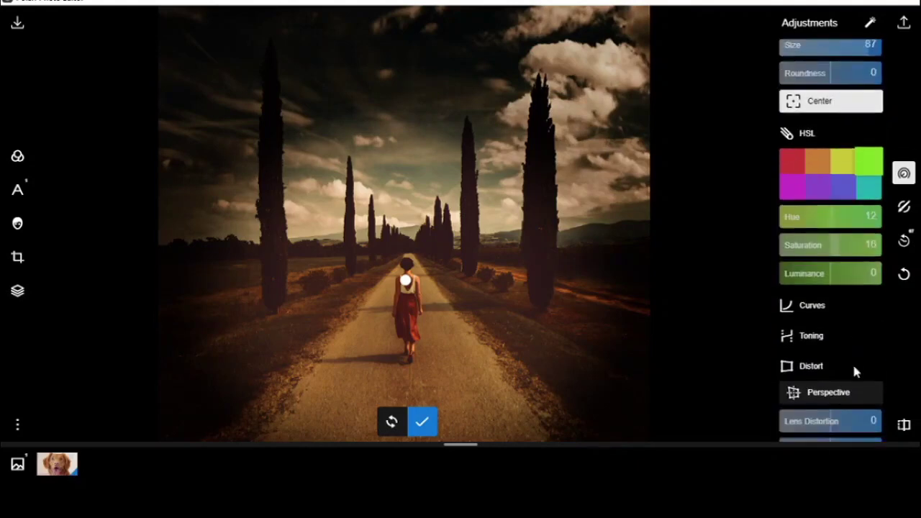
pyautogui.scroll(-3, 855, 370)
pyautogui.scroll(-3, 855, 370)
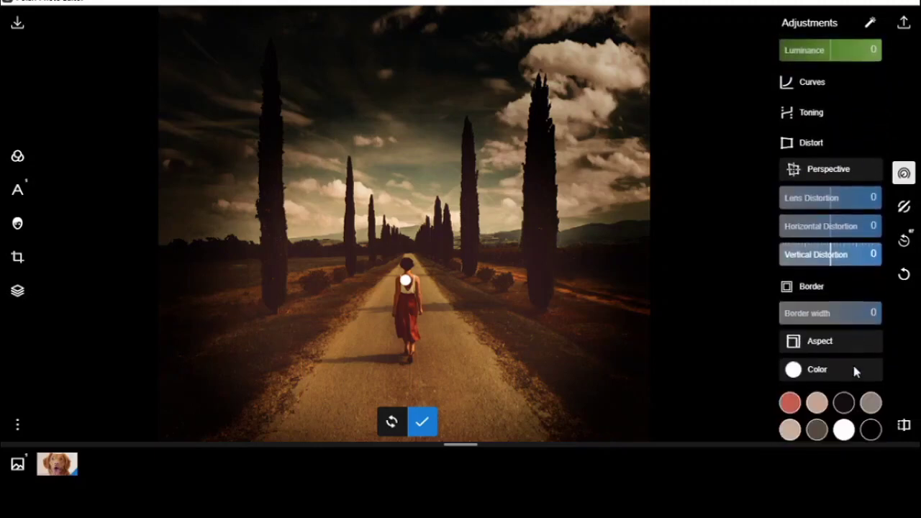
pyautogui.scroll(-1, 854, 369)
pyautogui.click(850, 284)
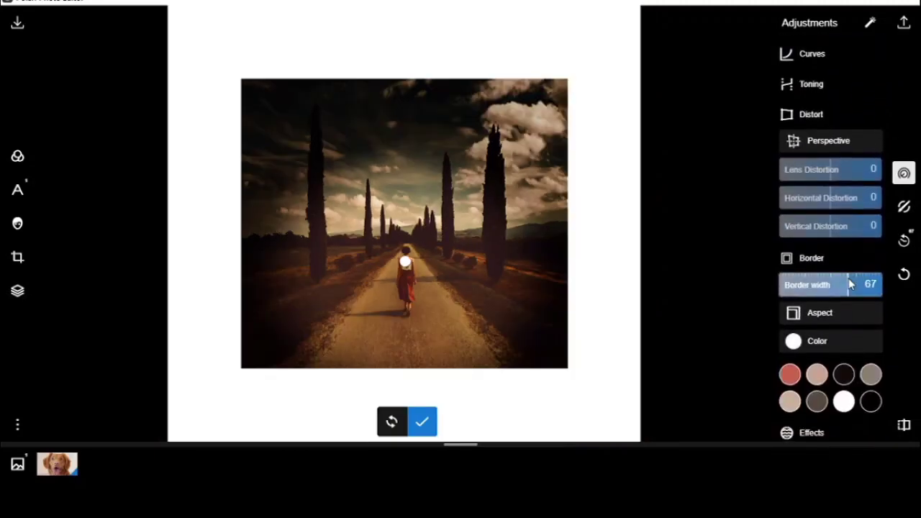
pyautogui.moveTo(849, 285); pyautogui.dragTo(777, 285)
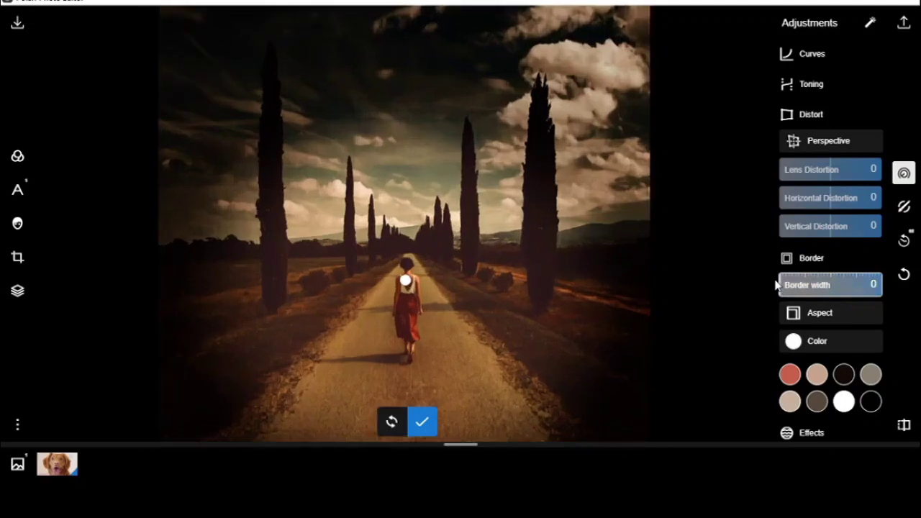
# Step: Try zoom blur 176 and rotation blur 245, resetting the effect center and moving it back onto the woman
pyautogui.scroll(-5, 825, 300)
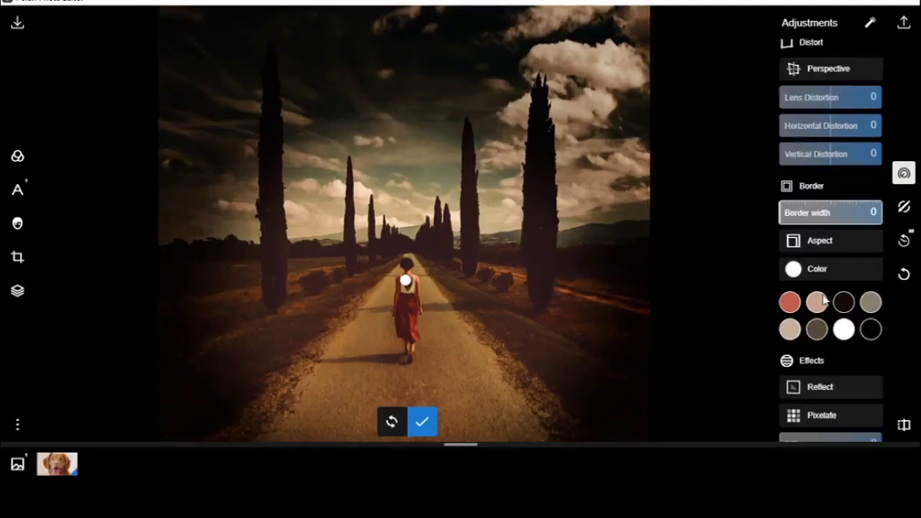
pyautogui.scroll(-3, 824, 301)
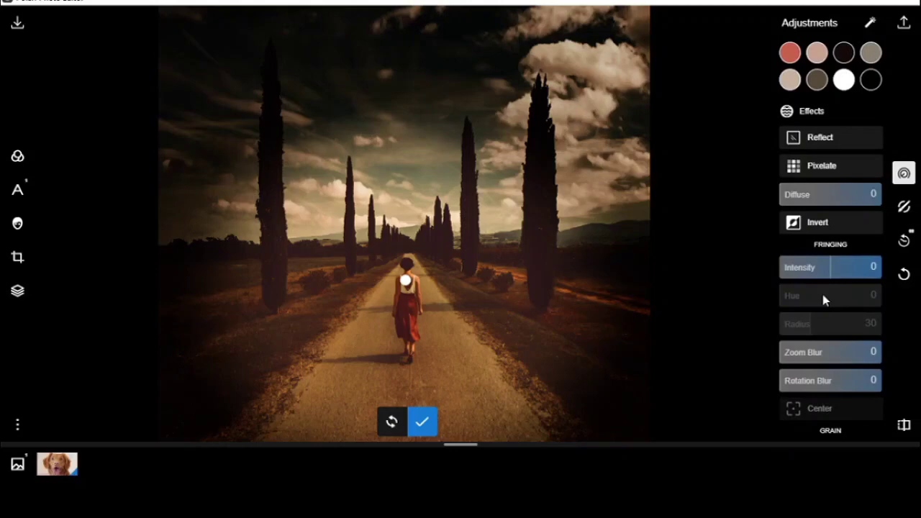
pyautogui.scroll(-4, 824, 300)
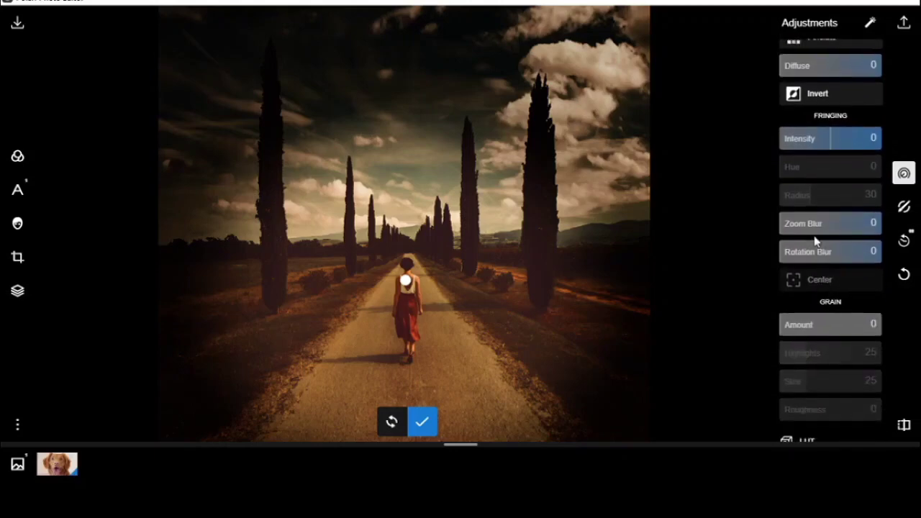
pyautogui.moveTo(821, 227); pyautogui.dragTo(862, 227)
pyautogui.moveTo(844, 257); pyautogui.dragTo(869, 250)
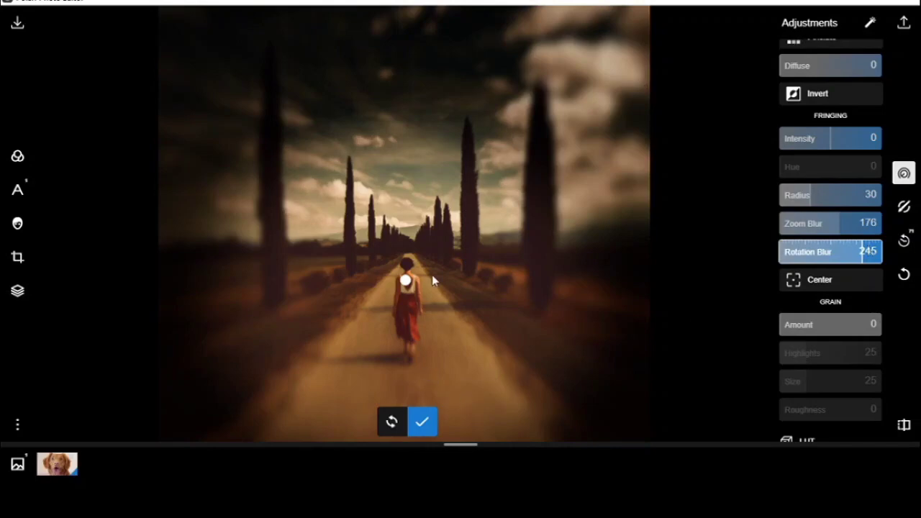
pyautogui.click(388, 425)
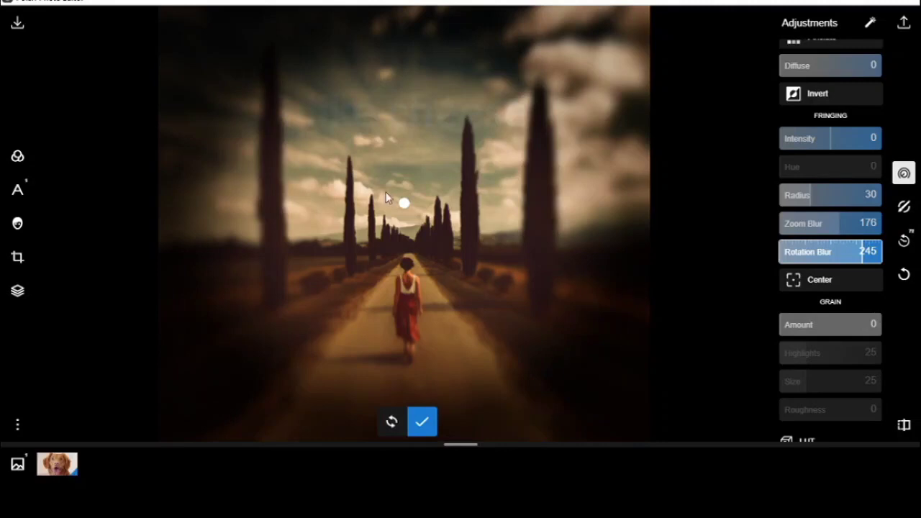
pyautogui.moveTo(404, 205); pyautogui.dragTo(405, 290)
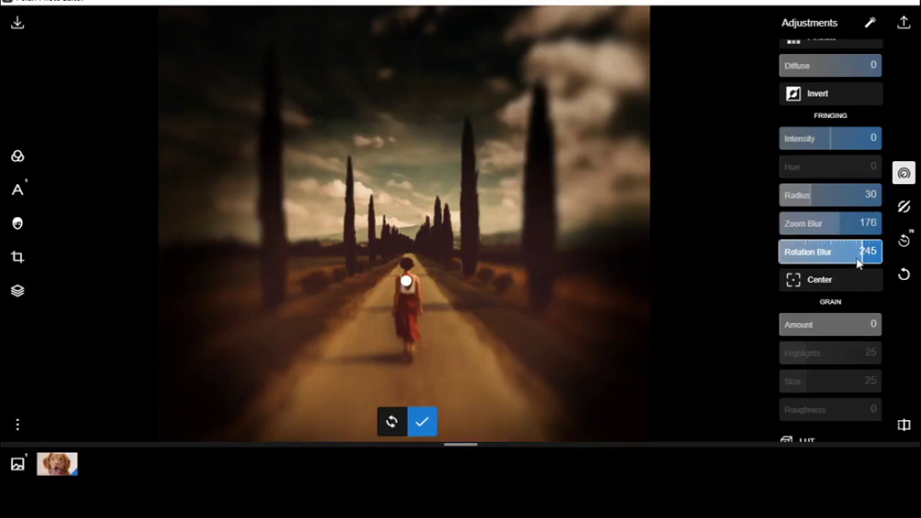
# Step: Return rotation blur and zoom blur to 0 and apply the center placement on the woman
pyautogui.moveTo(859, 257); pyautogui.dragTo(773, 254)
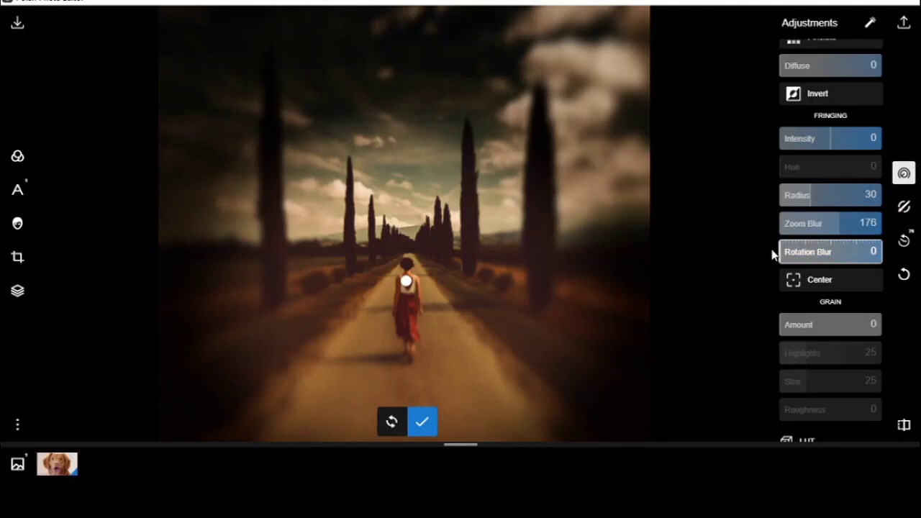
pyautogui.moveTo(837, 216); pyautogui.dragTo(785, 223)
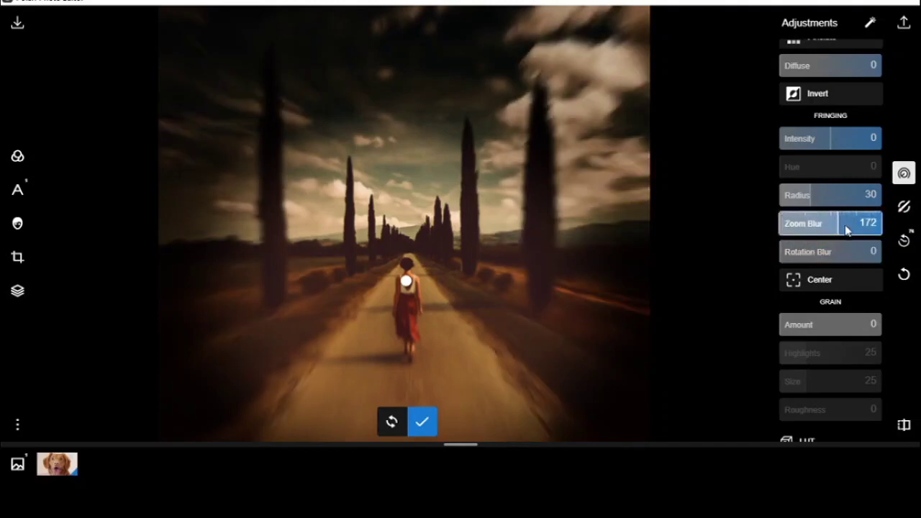
pyautogui.moveTo(836, 230); pyautogui.dragTo(745, 220)
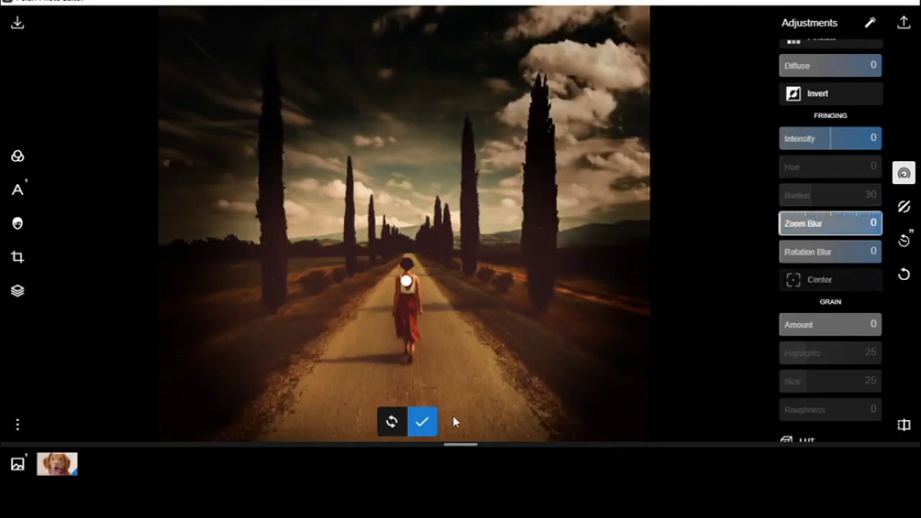
pyautogui.click(424, 421)
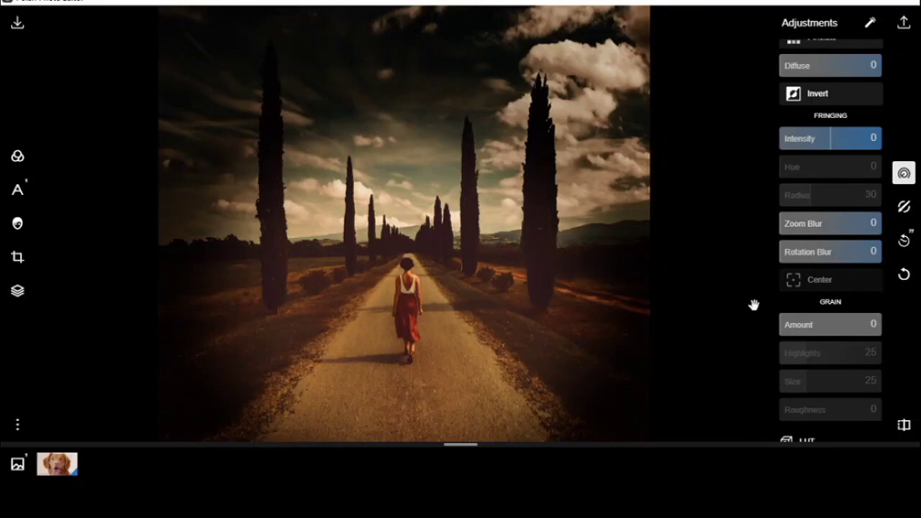
# Step: Add grain to the photo with an amount of 100
pyautogui.click(824, 325)
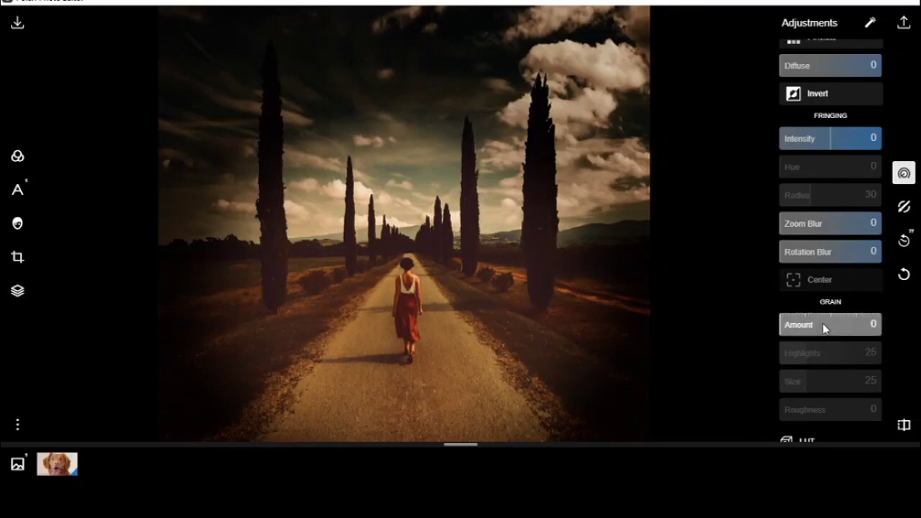
pyautogui.click(867, 325)
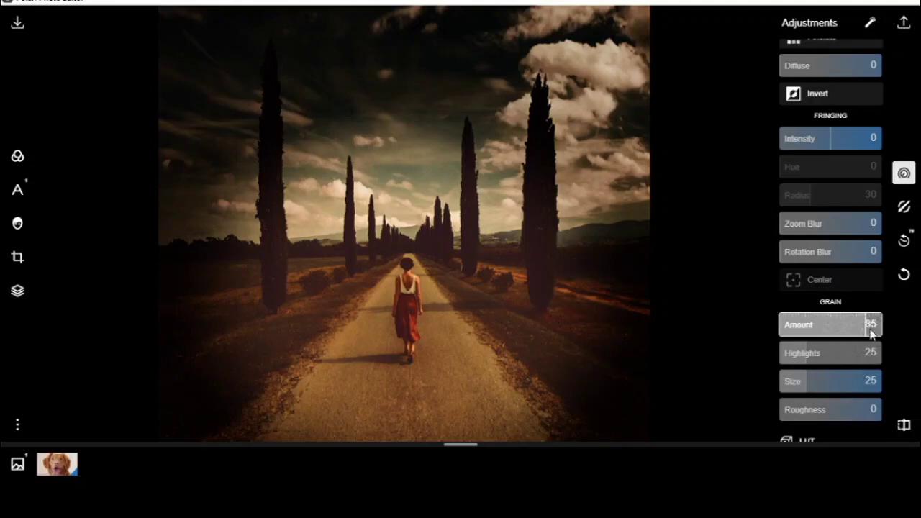
pyautogui.moveTo(870, 329); pyautogui.dragTo(896, 337)
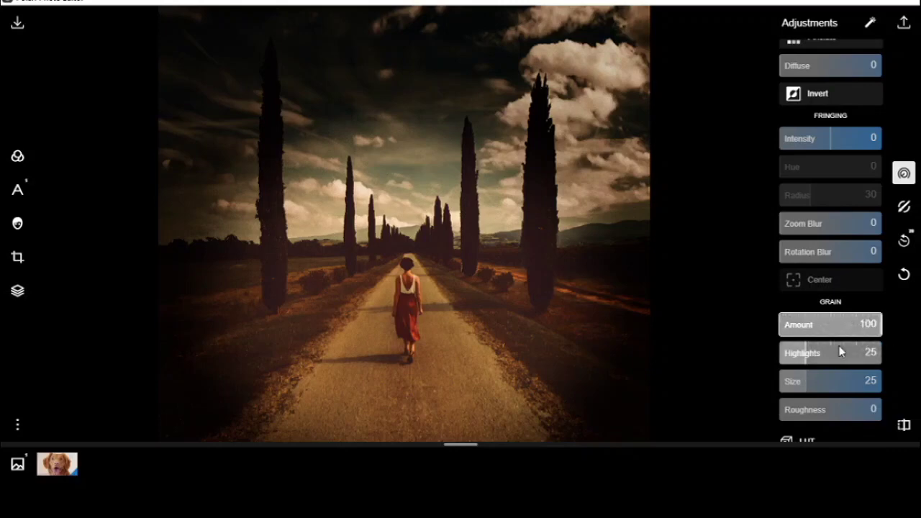
# Step: Set the grain highlights to 100, the grain size to 11 and the grain roughness to 0
pyautogui.scroll(-2, 839, 345)
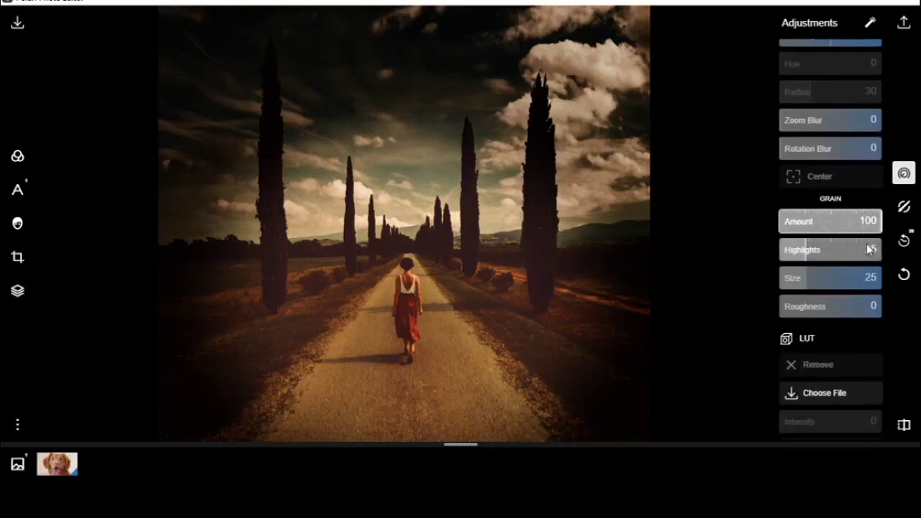
pyautogui.moveTo(870, 248); pyautogui.dragTo(890, 255)
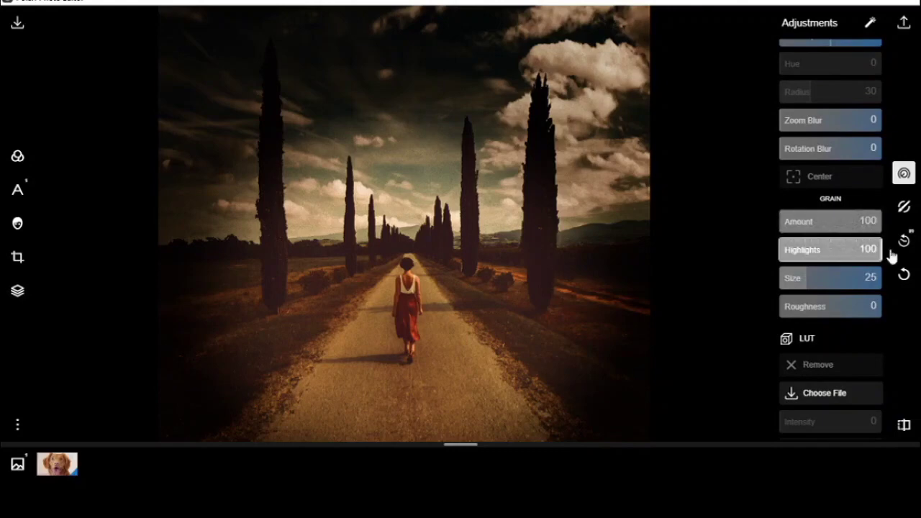
pyautogui.moveTo(828, 288)
pyautogui.mouseDown()
pyautogui.moveTo(877, 282)
pyautogui.moveTo(791, 277)
pyautogui.mouseUp()
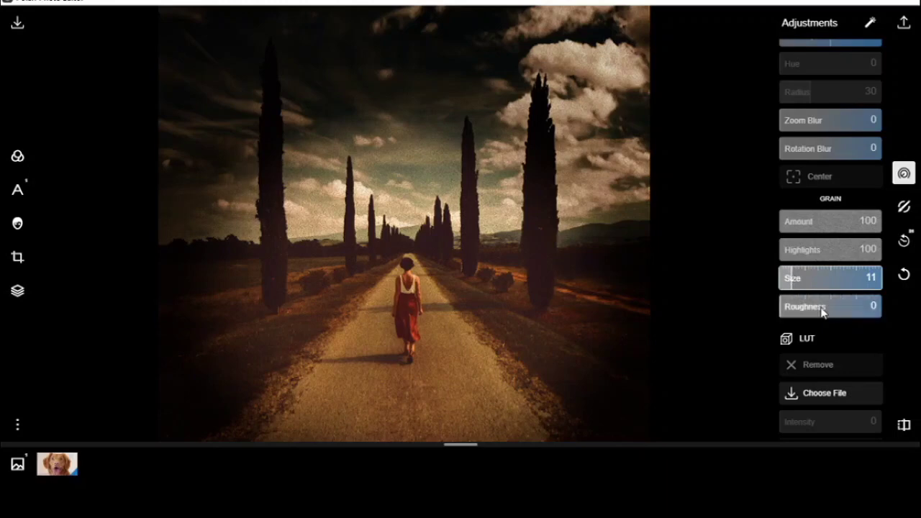
pyautogui.moveTo(821, 308); pyautogui.dragTo(799, 304)
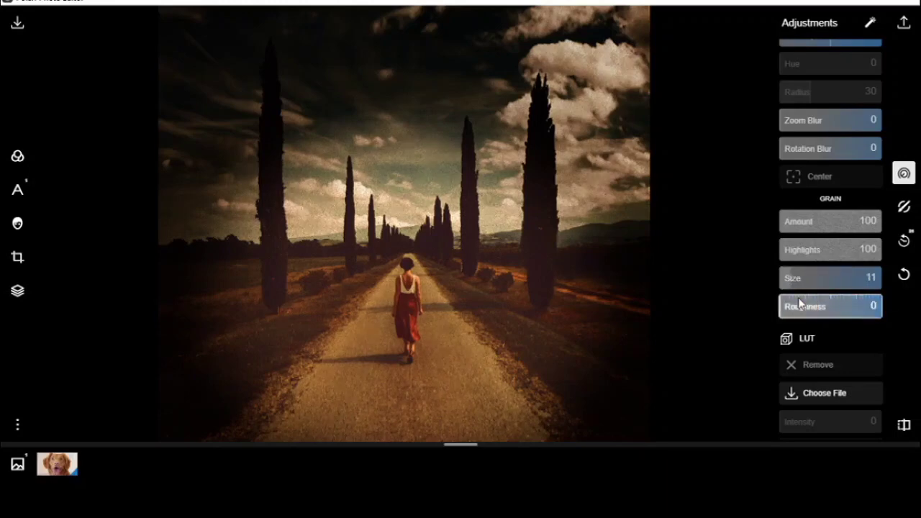
# Step: Look through the LUT and rendering options, the available mask types and the photo's edit history
pyautogui.scroll(-3, 819, 325)
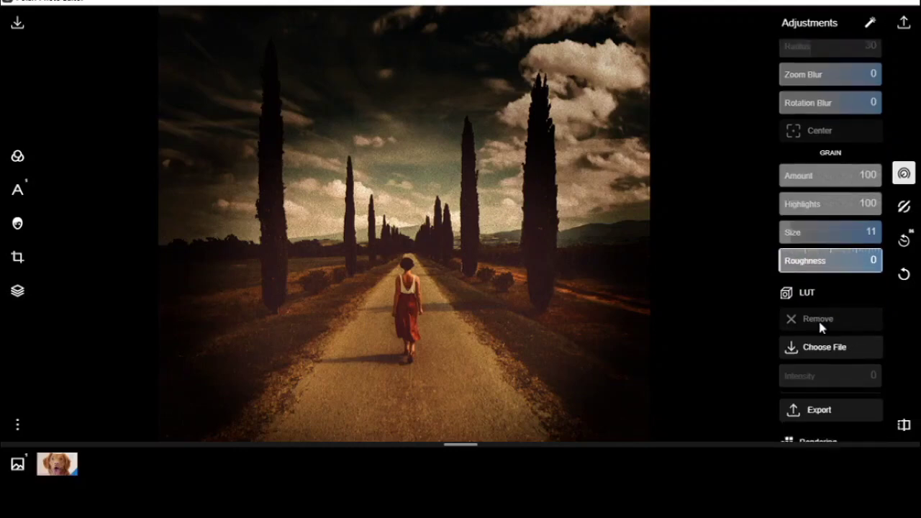
pyautogui.scroll(-2, 820, 328)
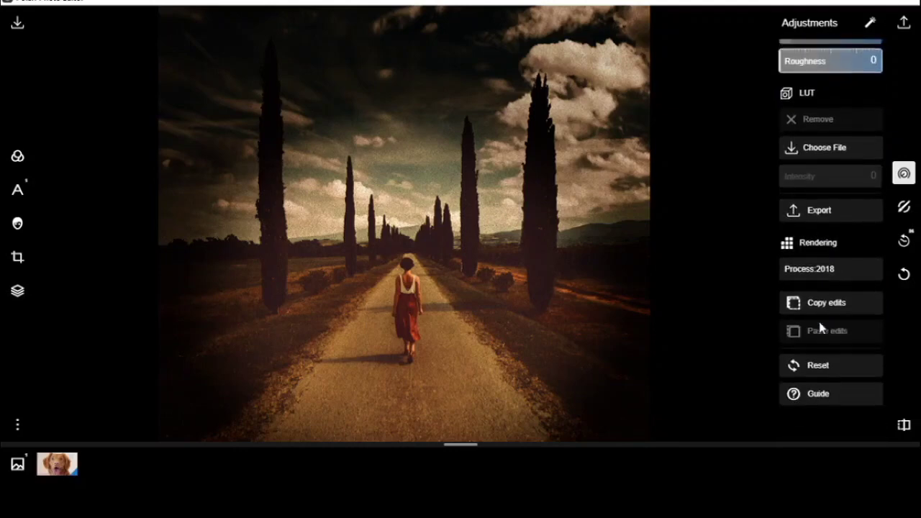
pyautogui.click(908, 211)
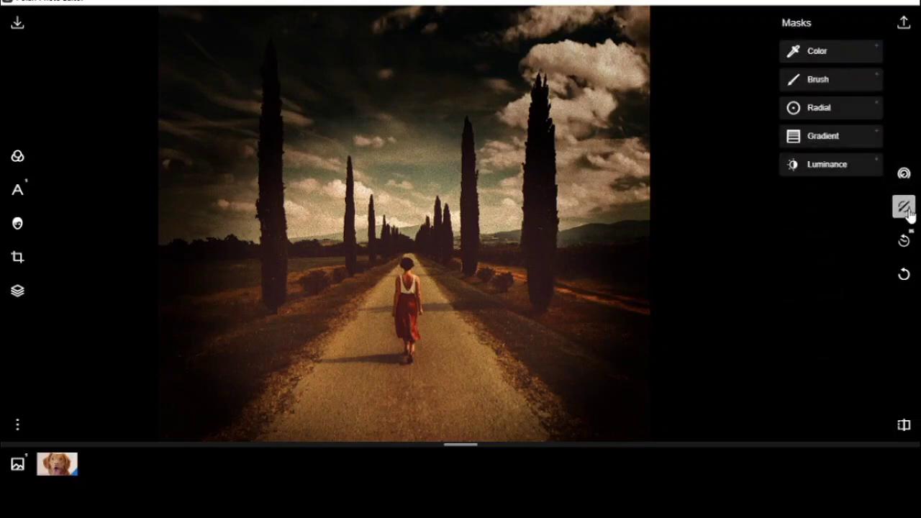
pyautogui.click(903, 243)
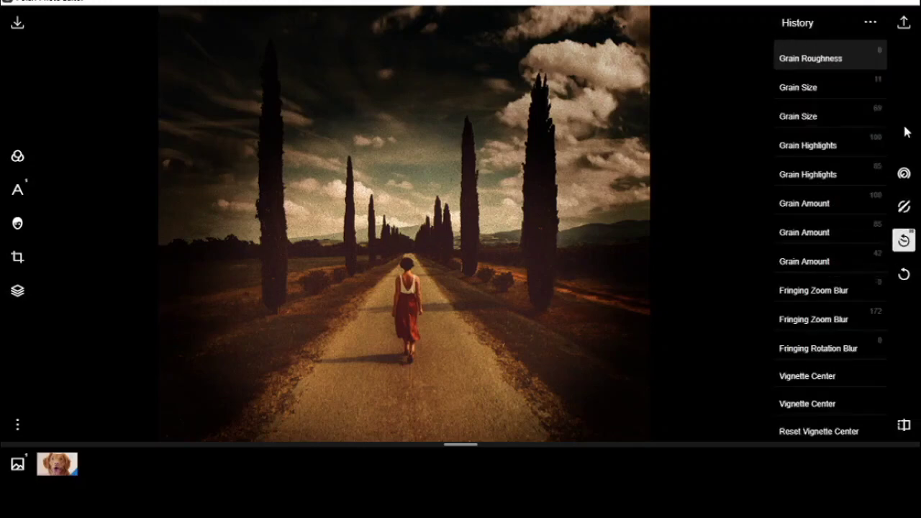
# Step: Save a copy of the edited photo in PNG format, entering "edited" for the file name
pyautogui.click(903, 26)
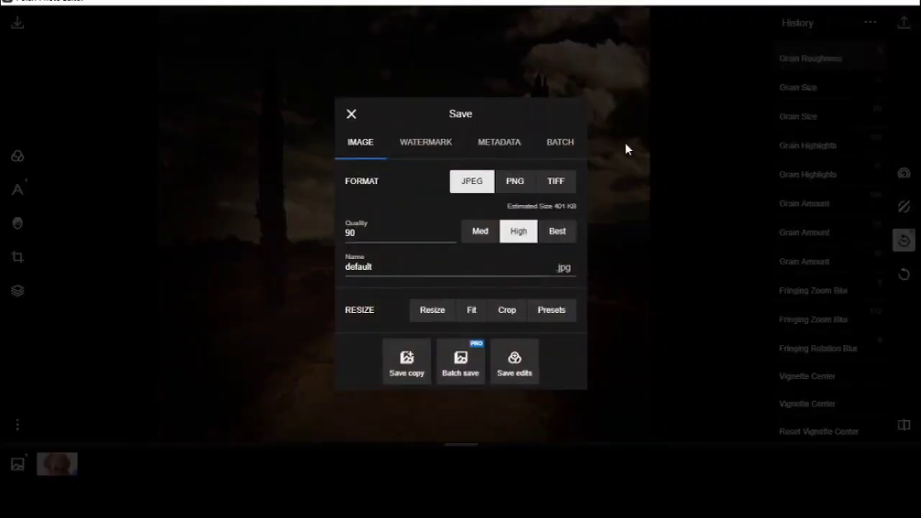
pyautogui.click(515, 184)
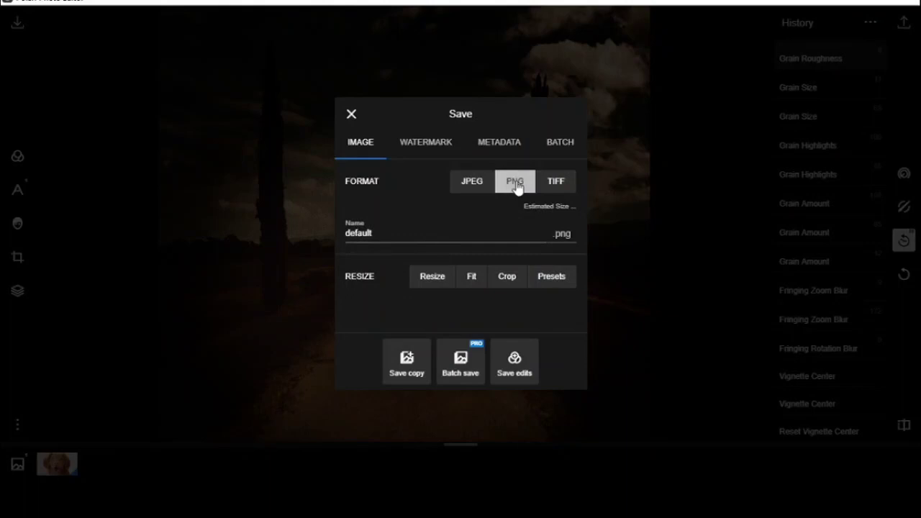
pyautogui.click(475, 234)
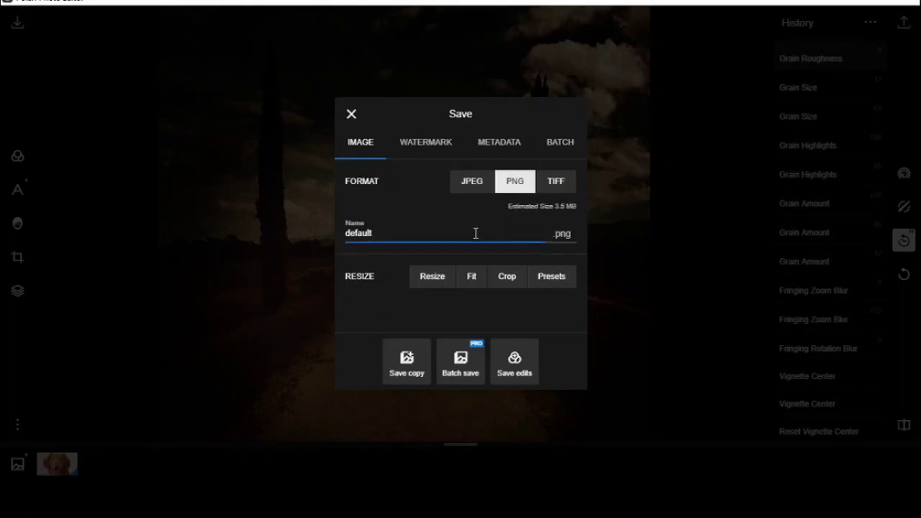
pyautogui.write('edited')
pyautogui.click(405, 365)
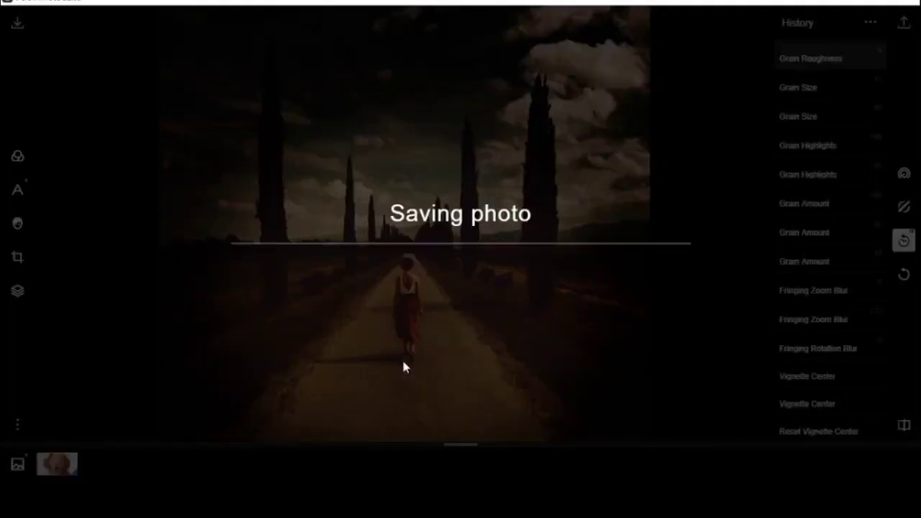